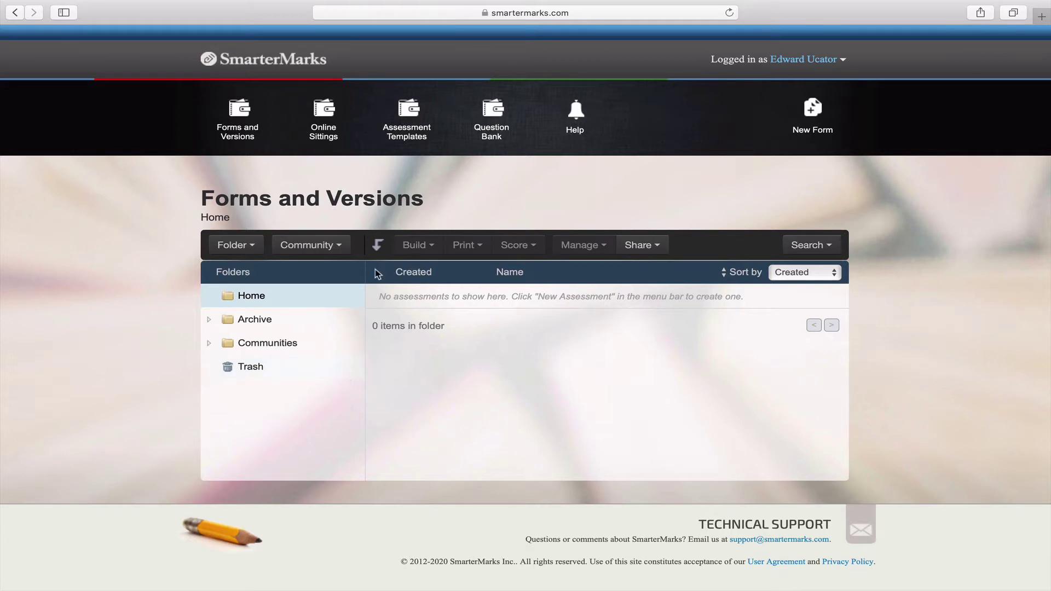
# Open the Physics 20 Dynamics Quiz template, check its learning outcomes, then return to its sections.
pyautogui.click(409, 117)
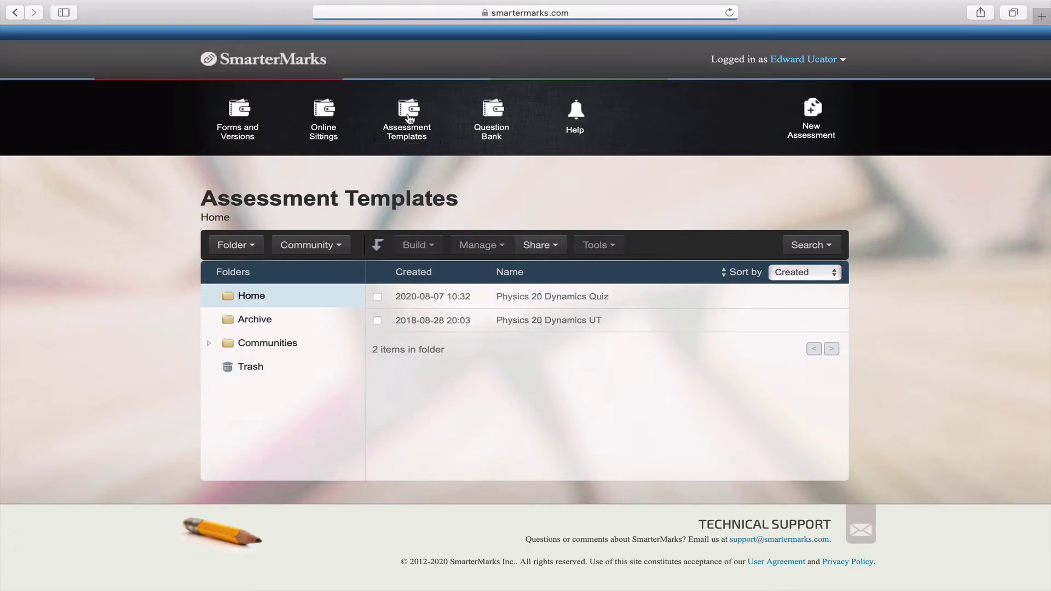
pyautogui.click(440, 297)
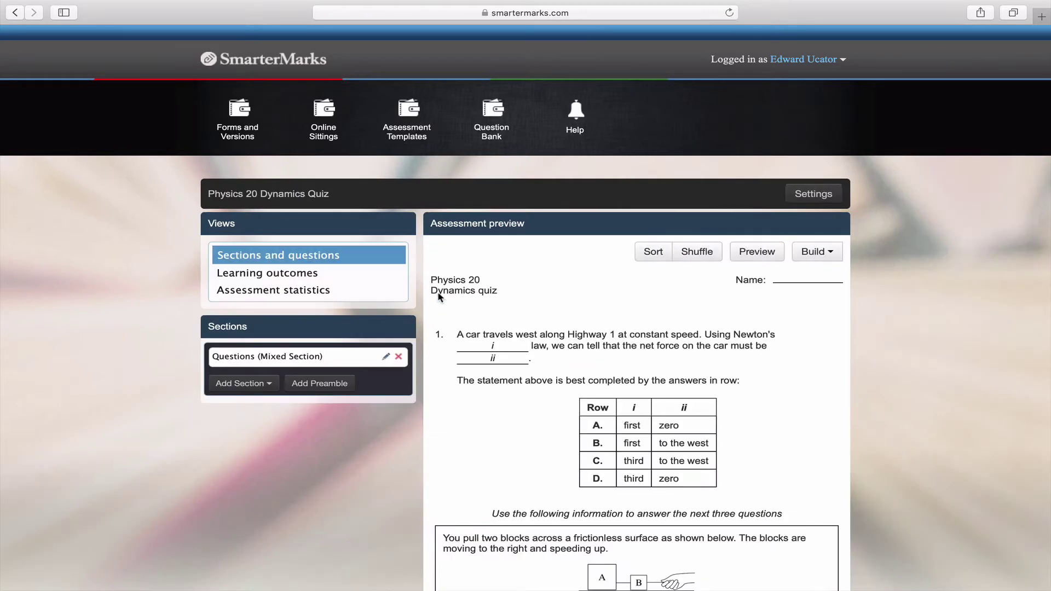
pyautogui.click(382, 281)
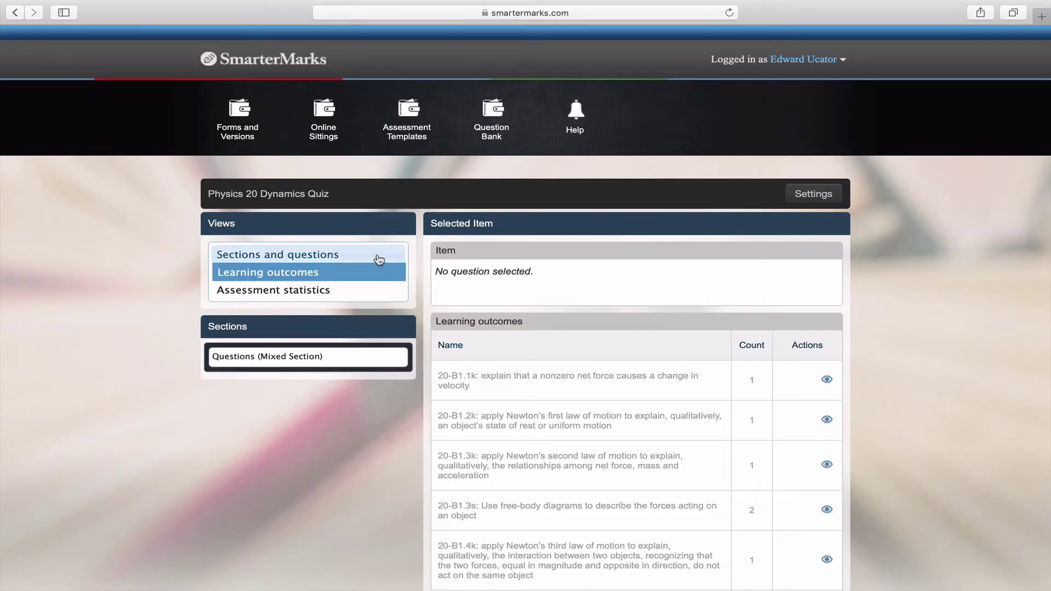
pyautogui.click(379, 257)
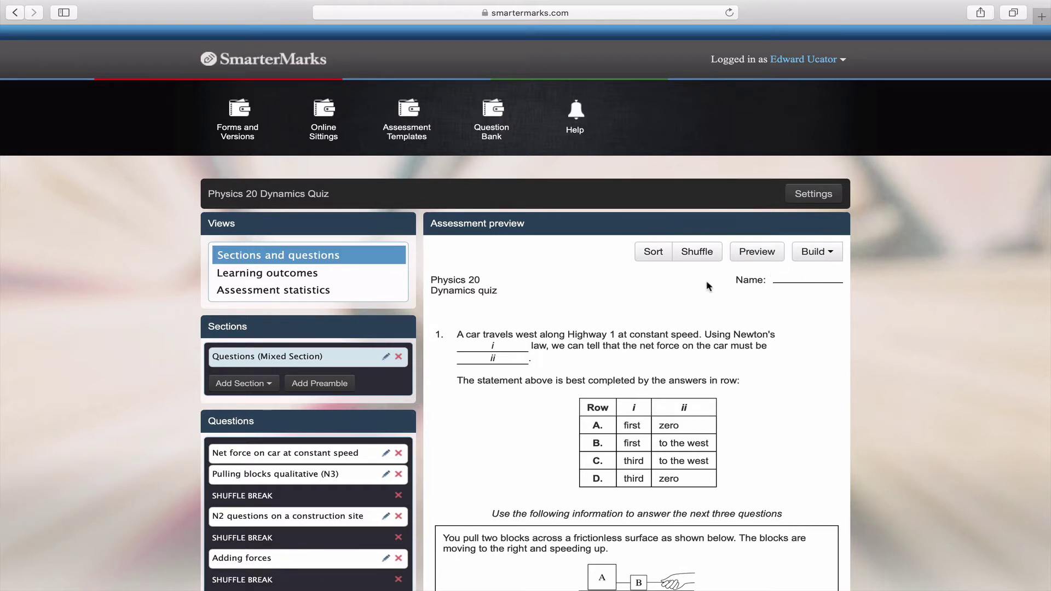
# Start building an online sitting of the quiz from the Build menu.
pyautogui.click(821, 255)
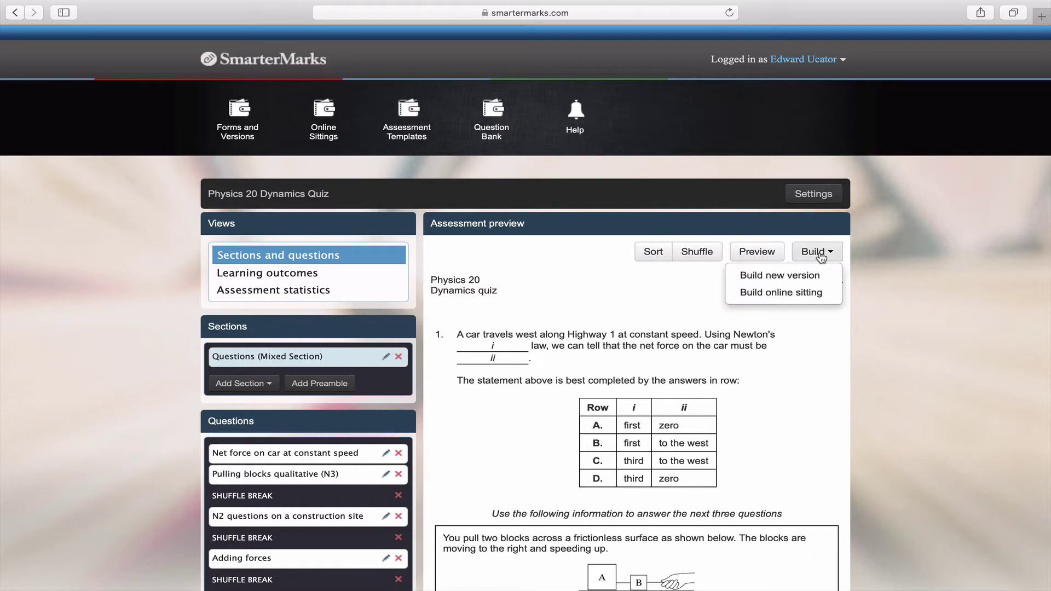
pyautogui.click(809, 294)
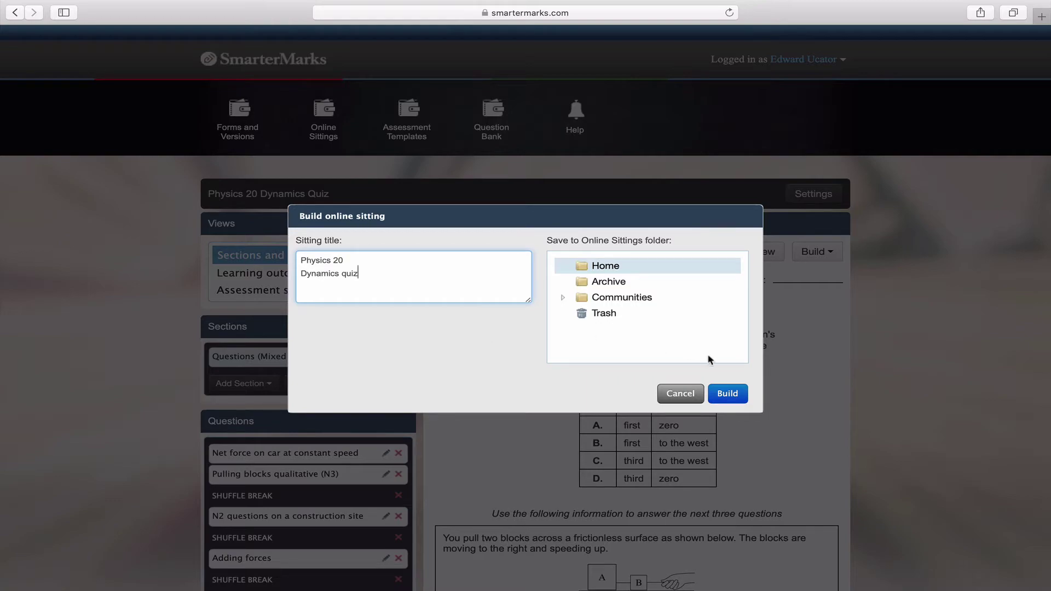
# Build the sitting, keeping its opening time, manual closing and one attempt, and show questions on results page.
pyautogui.click(728, 394)
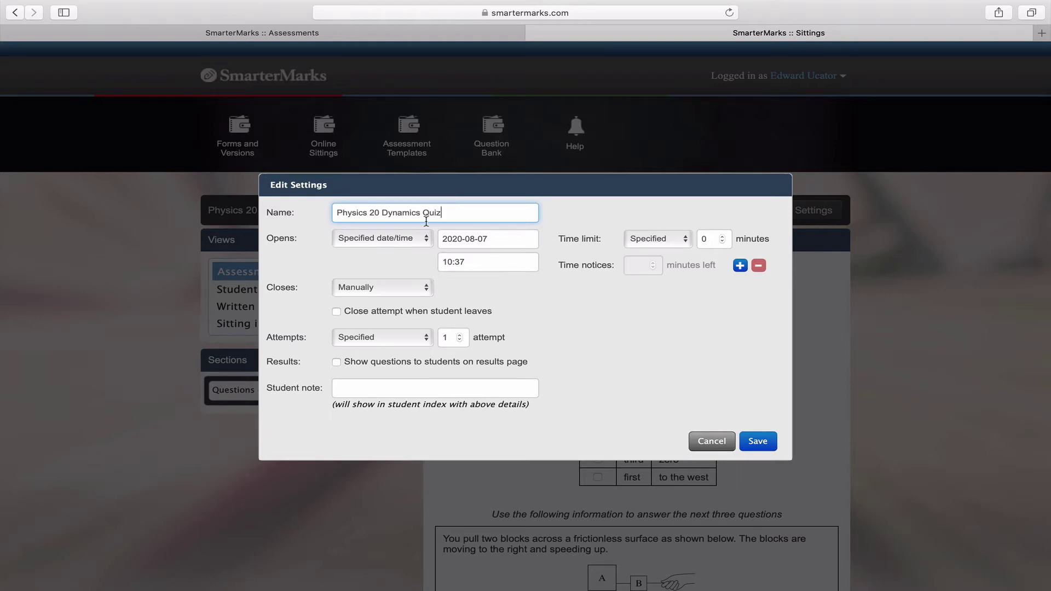
pyautogui.click(415, 240)
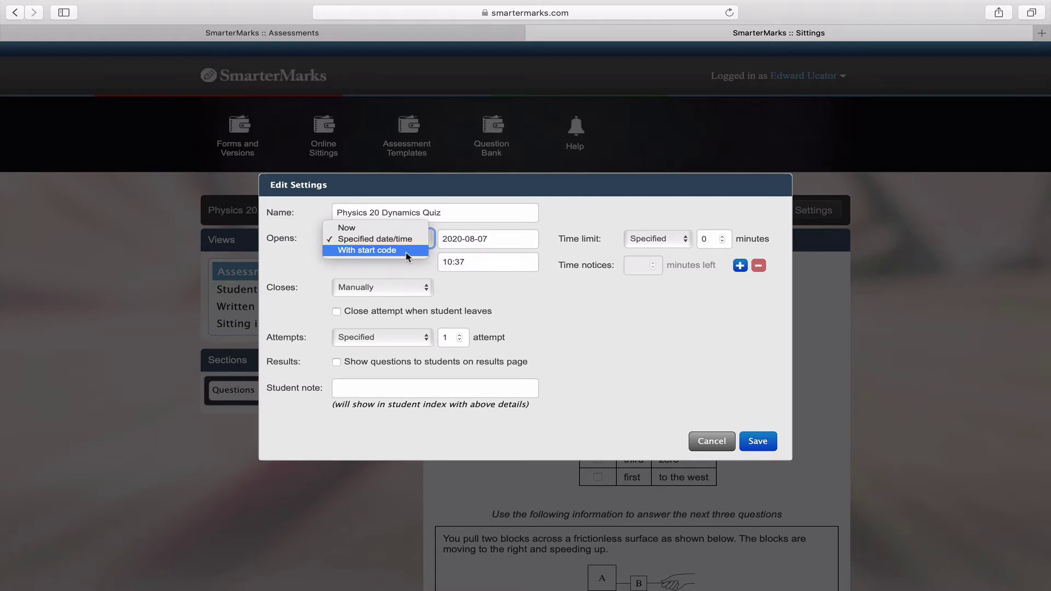
pyautogui.click(476, 289)
pyautogui.click(416, 289)
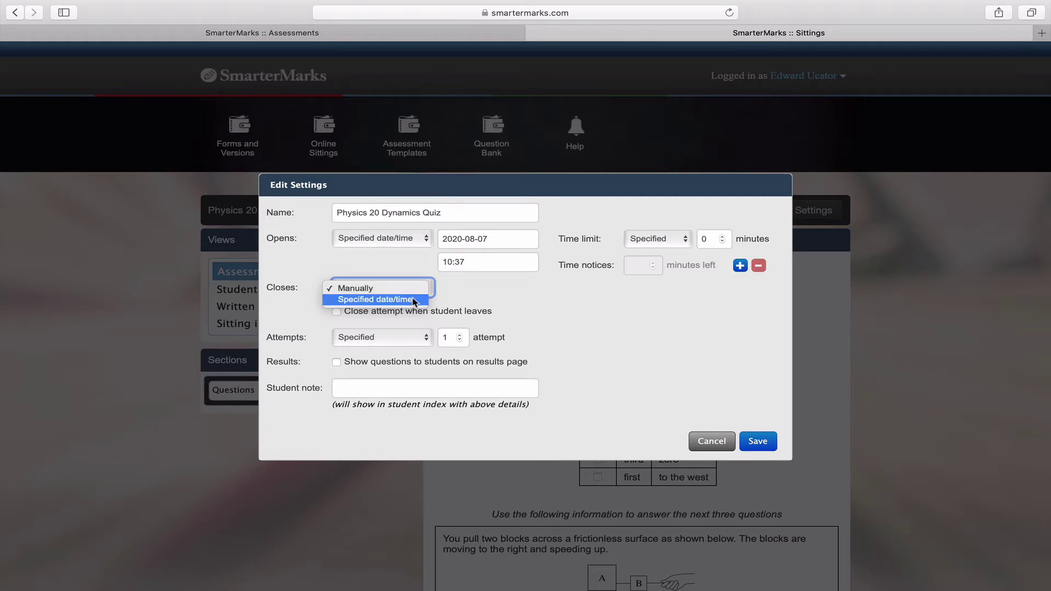
pyautogui.click(478, 294)
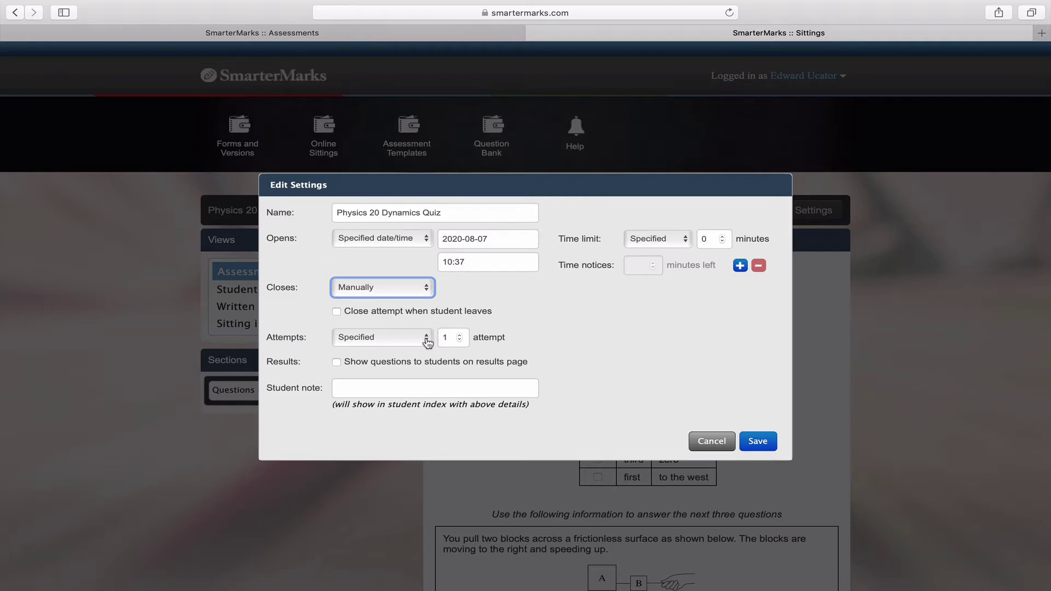
pyautogui.click(425, 338)
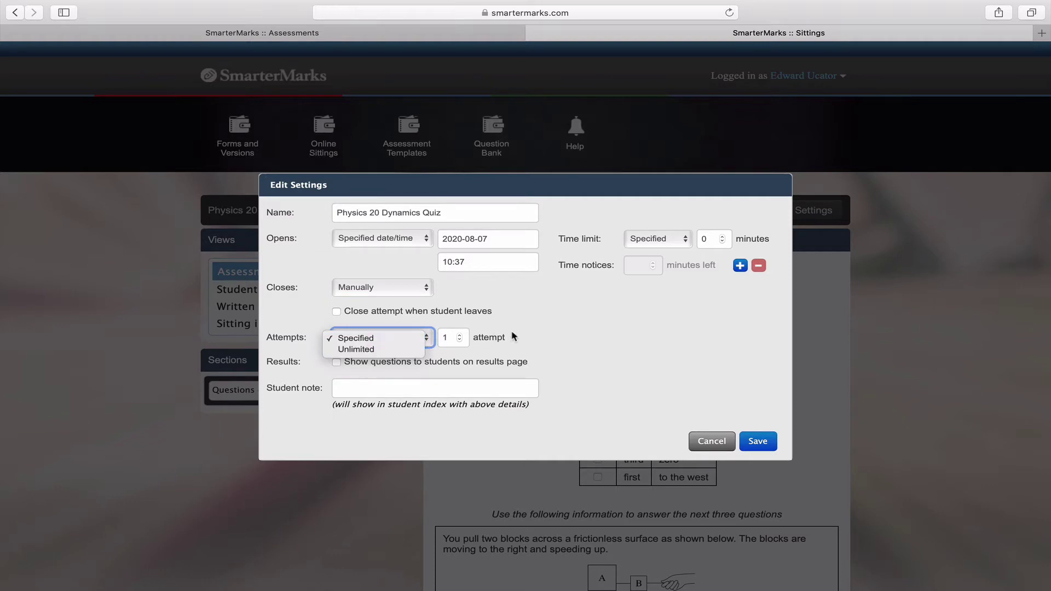
pyautogui.click(532, 337)
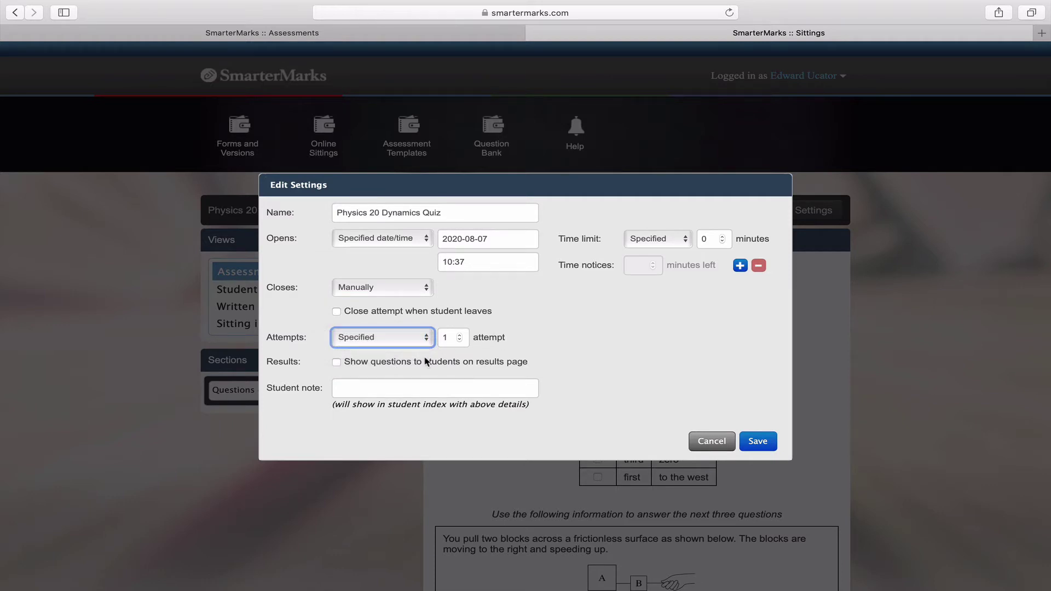
pyautogui.click(335, 365)
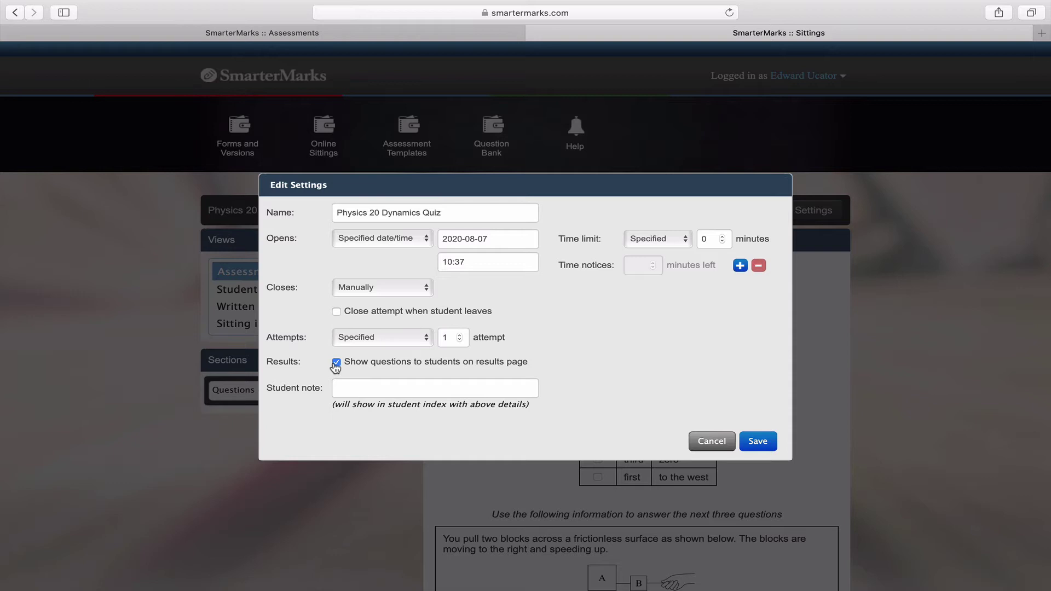
# Add the student note 'You will need a calculator.' and set a 15-minute time limit.
pyautogui.click(376, 385)
pyautogui.write('You wi')
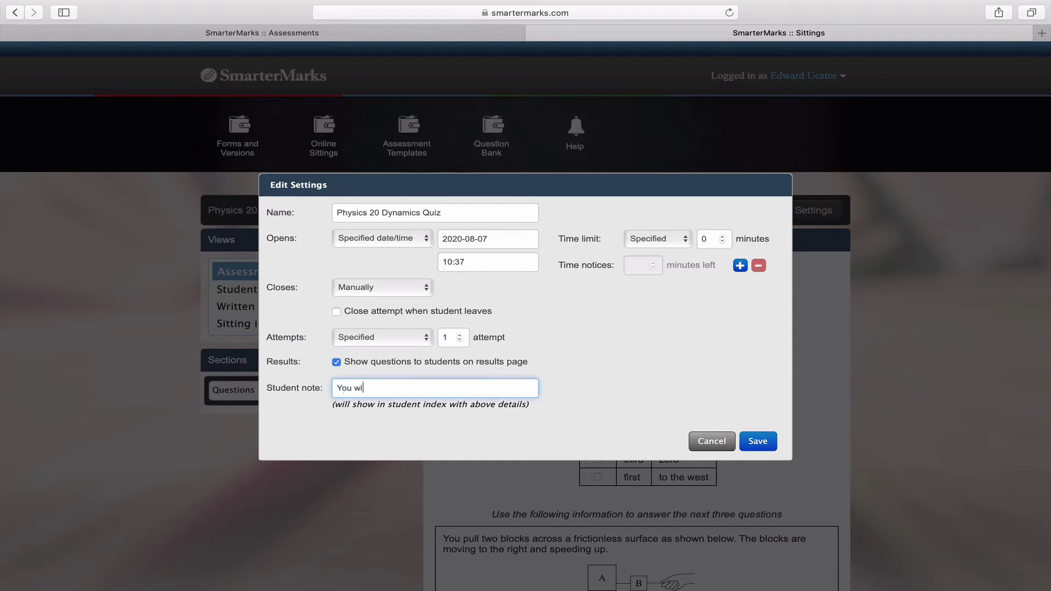
pyautogui.write('ll need a calculator.')
pyautogui.doubleClick(706, 239)
pyautogui.write('15')
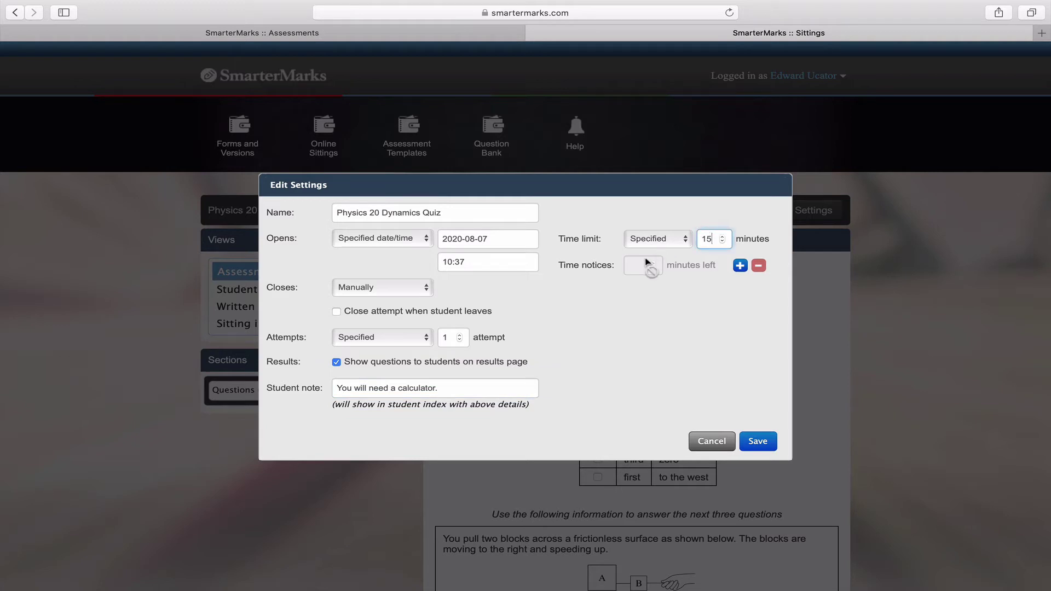
# Add 5- and 1-minute time warnings and save the sitting settings.
pyautogui.click(741, 267)
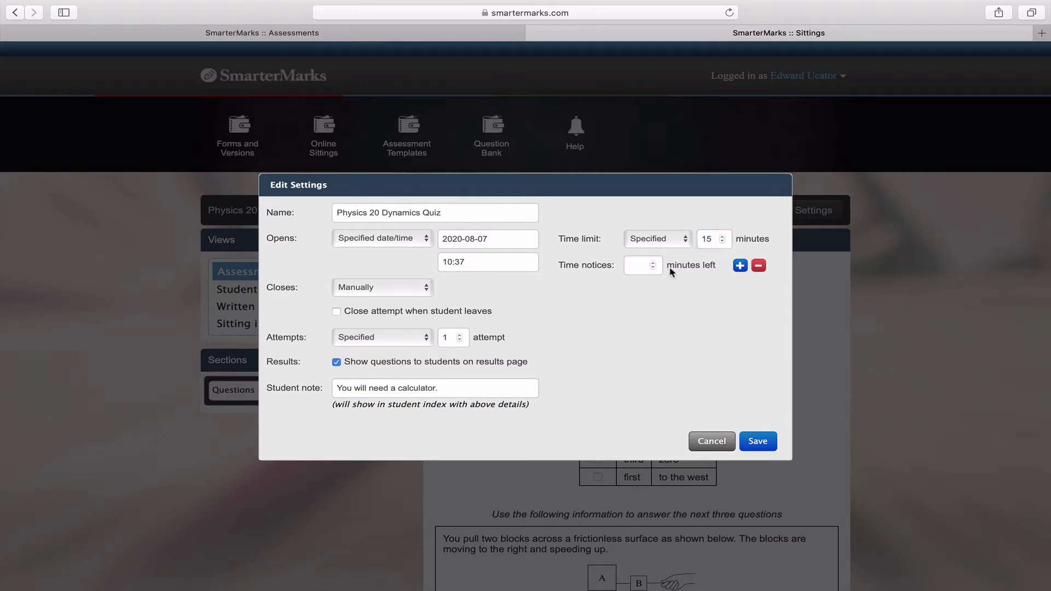
pyautogui.click(641, 265)
pyautogui.write('5')
pyautogui.click(740, 266)
pyautogui.write('1')
pyautogui.click(675, 349)
pyautogui.click(758, 442)
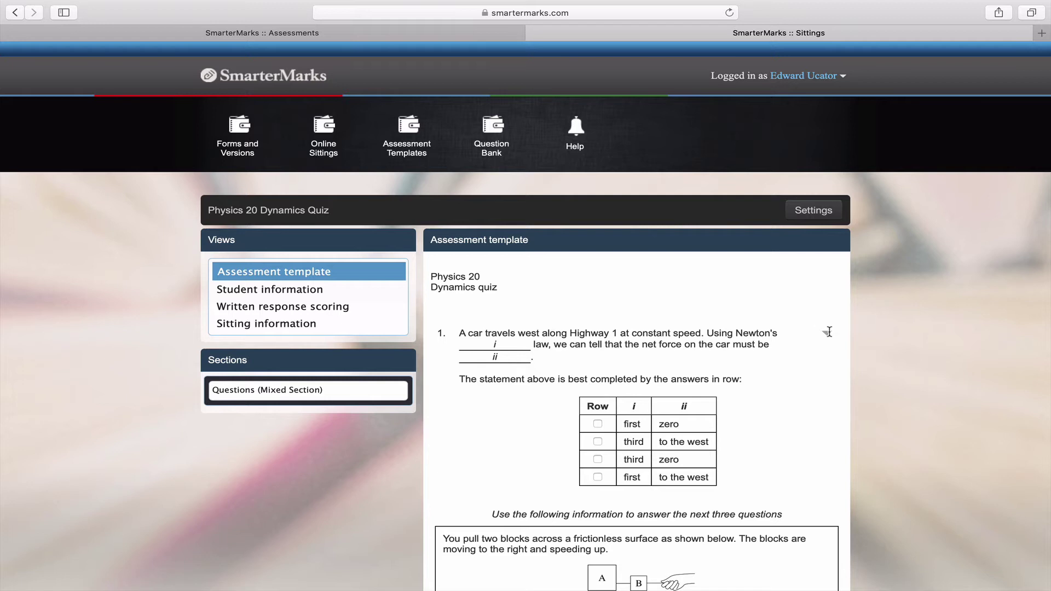
# Check the first question's scoring options, then switch to the sitting's Student information view.
pyautogui.click(828, 332)
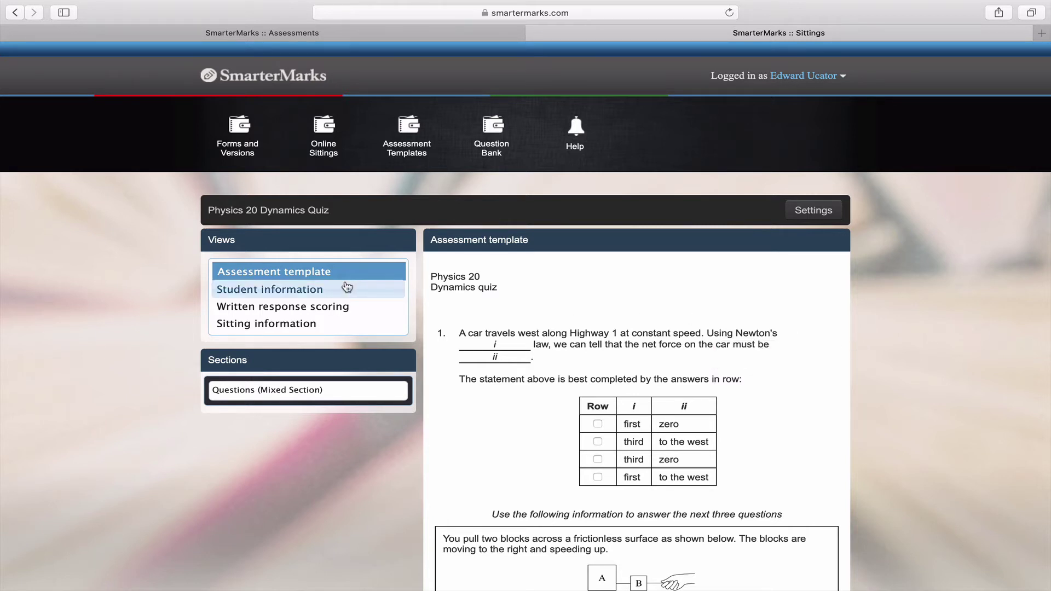
pyautogui.click(314, 294)
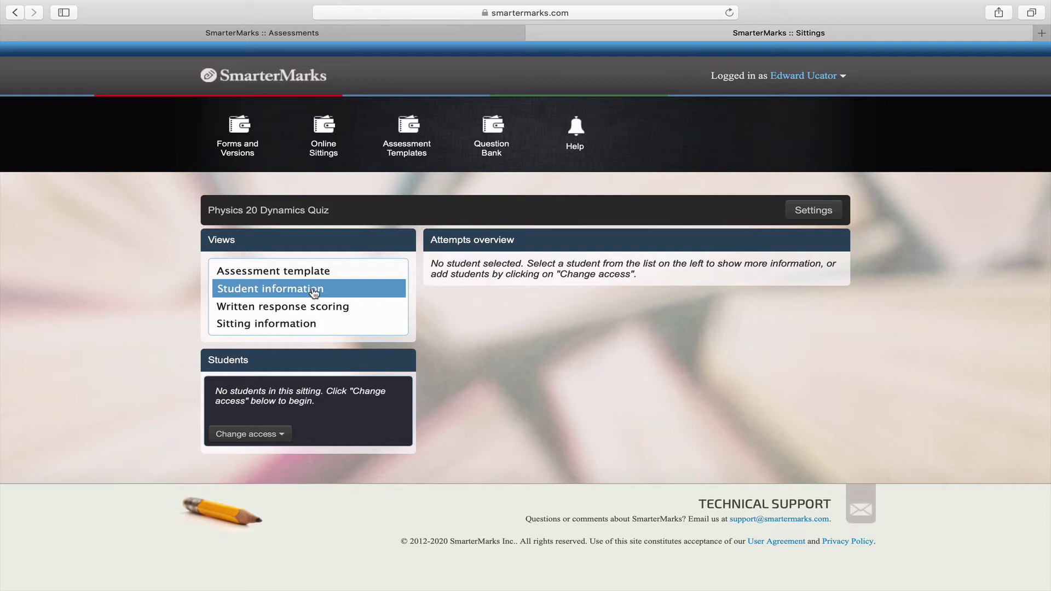
# Add one student to the sitting by entering the student's e-mail address.
pyautogui.click(279, 436)
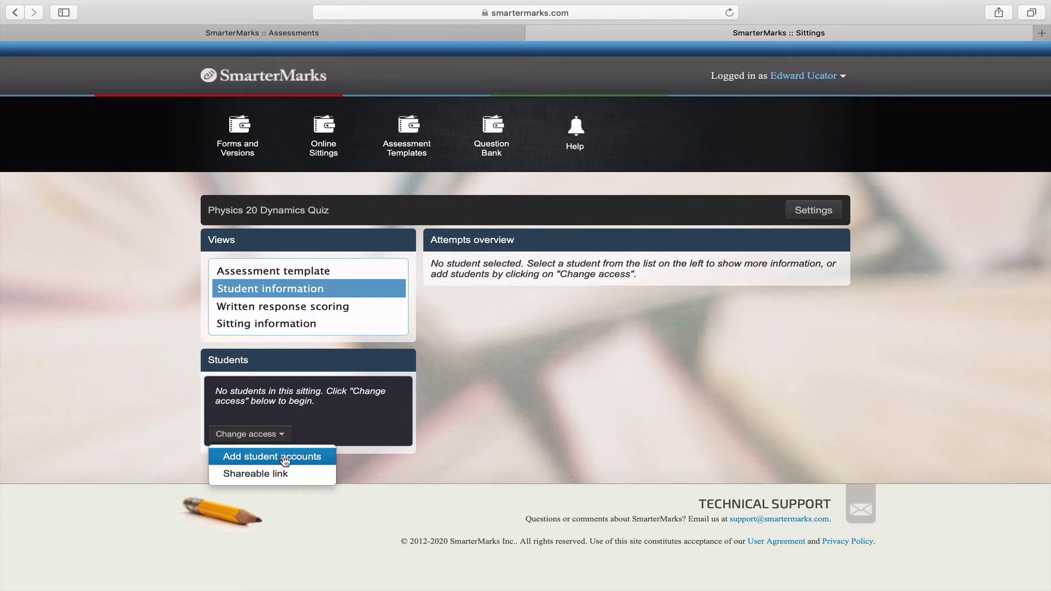
pyautogui.click(285, 459)
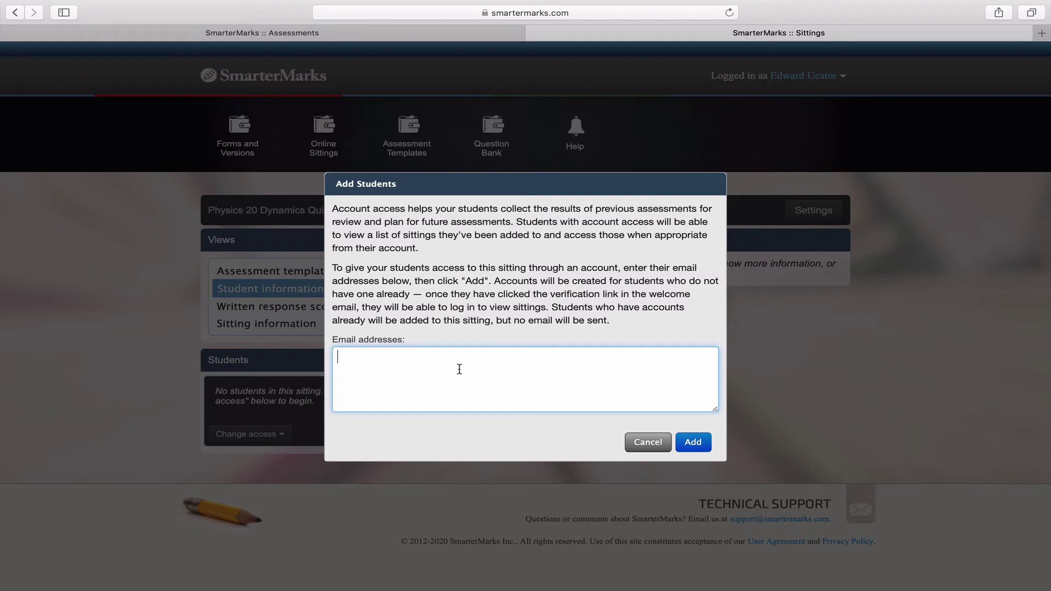
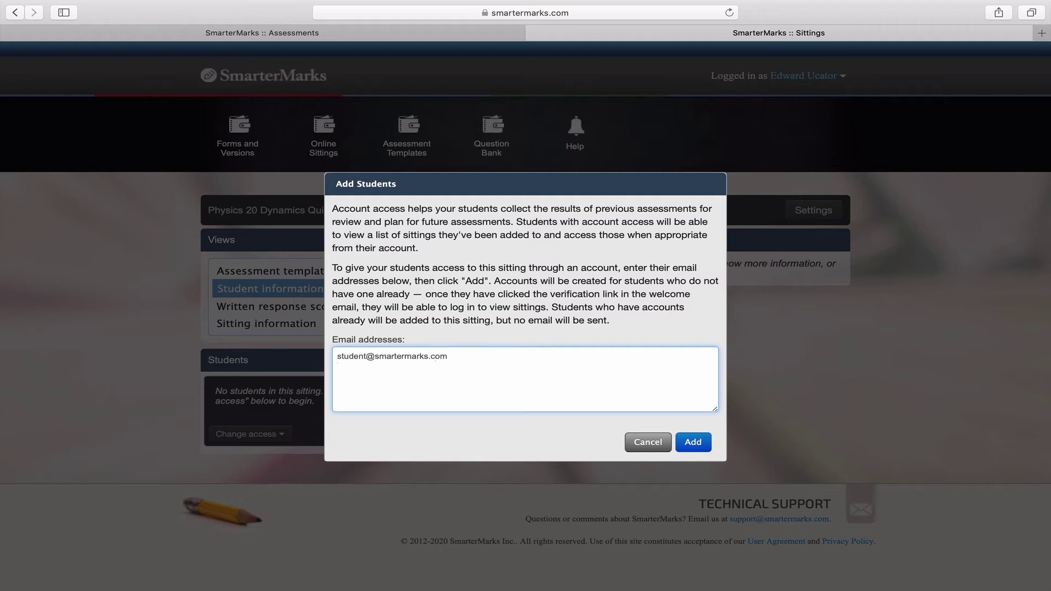
pyautogui.click(693, 442)
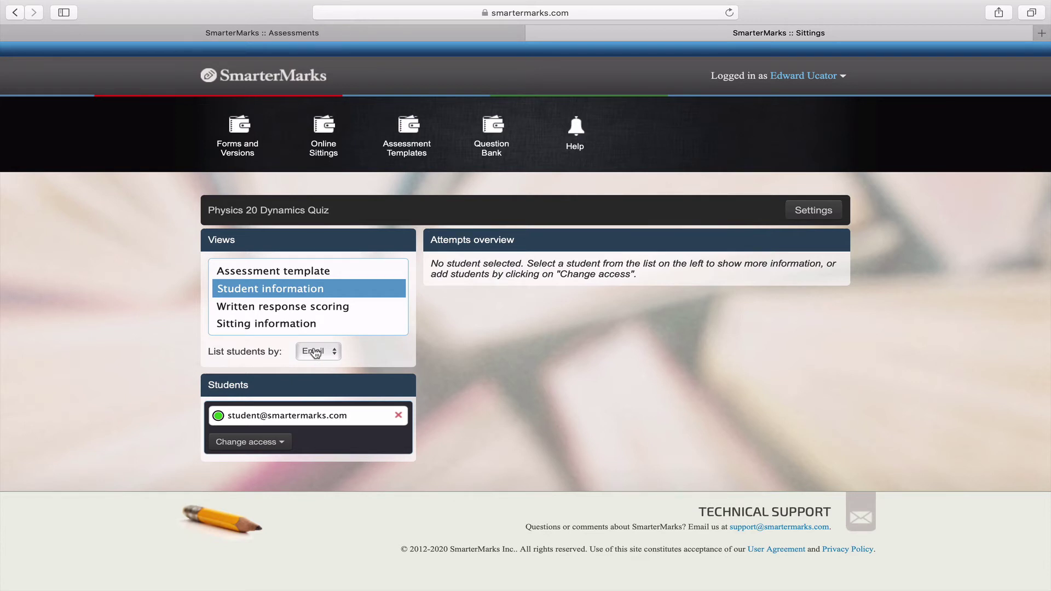
# Open the shareable link settings, highlight the link's access code, and enable the link.
pyautogui.click(275, 443)
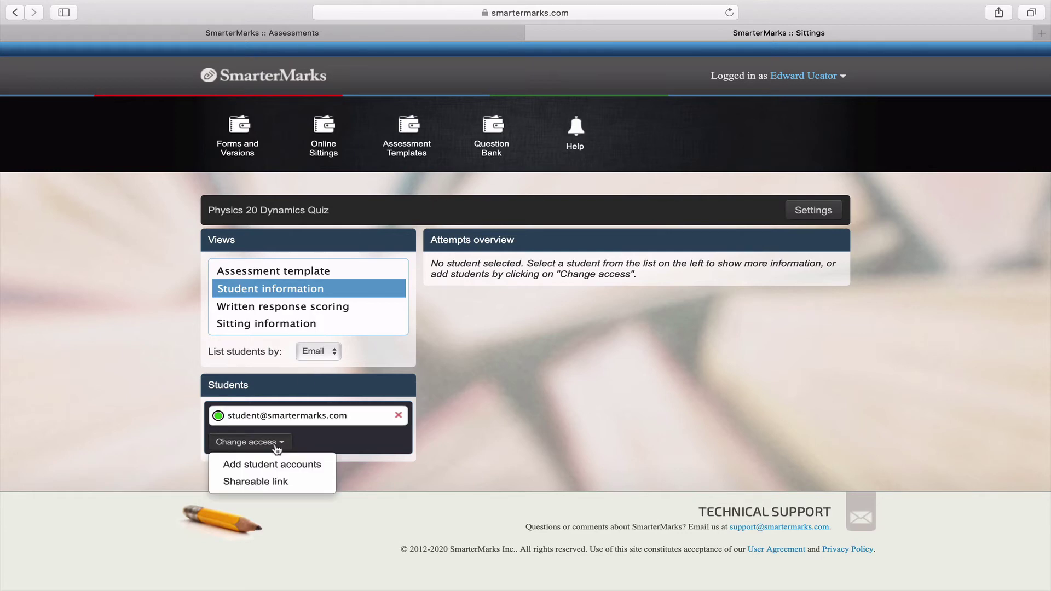
pyautogui.click(276, 482)
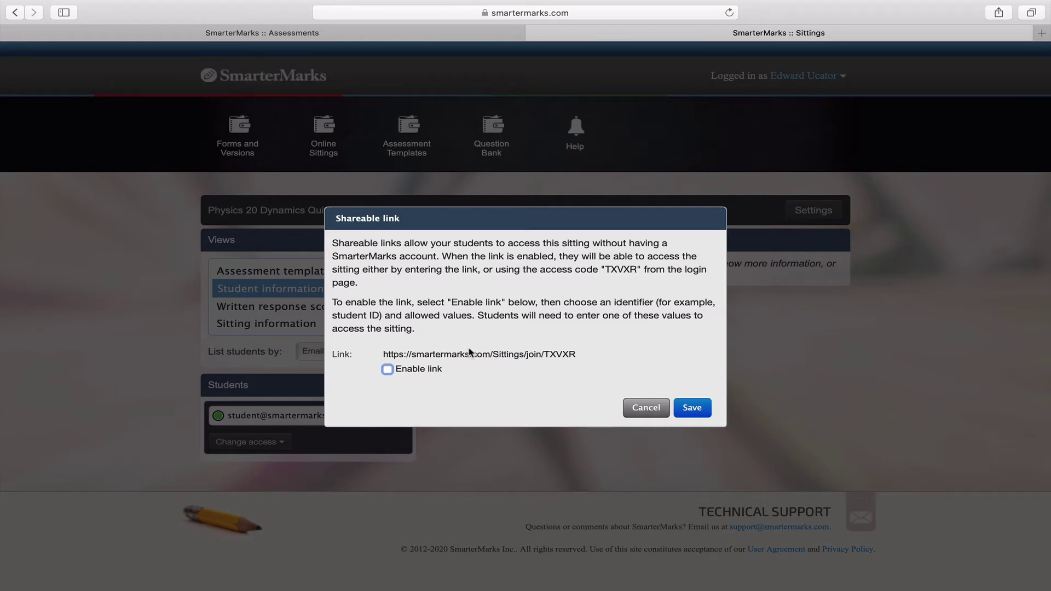
pyautogui.moveTo(544, 354); pyautogui.dragTo(579, 357)
pyautogui.click(431, 370)
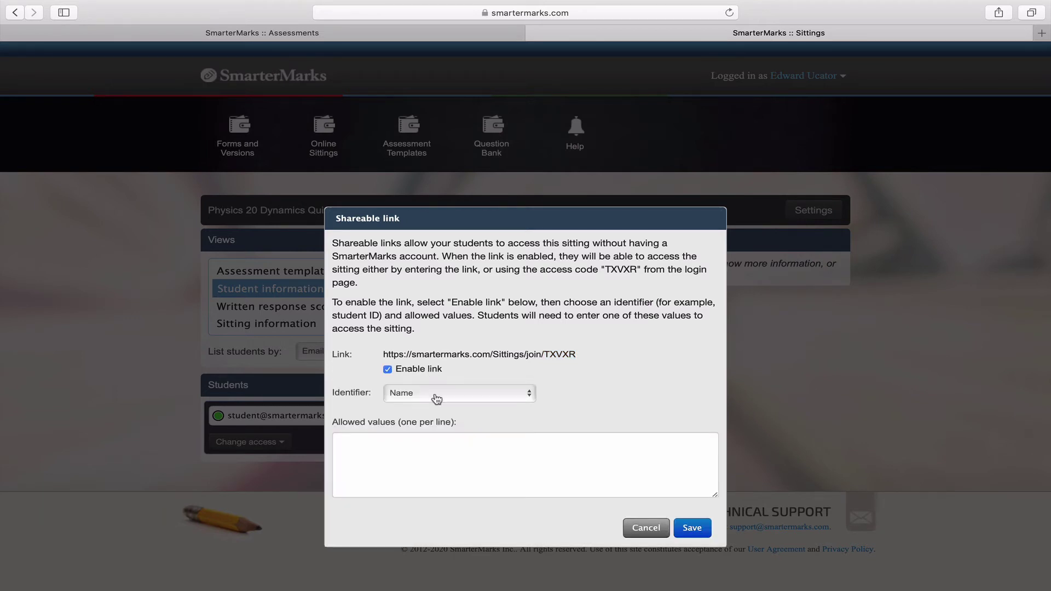
# Set a custom 'Student ID' identifier with an allowed ID value and save the link settings.
pyautogui.click(436, 396)
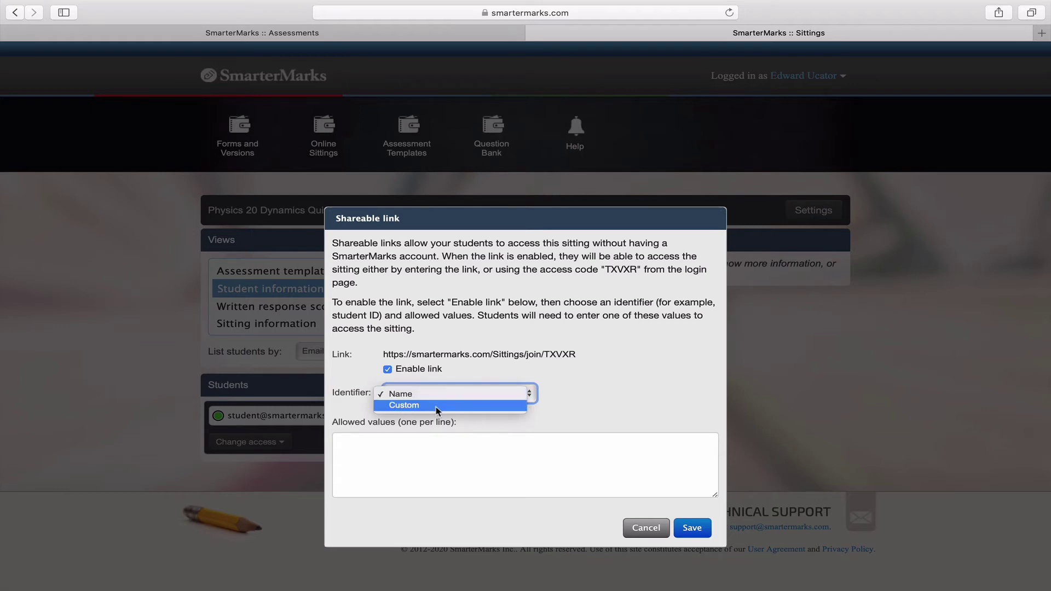
pyautogui.click(438, 408)
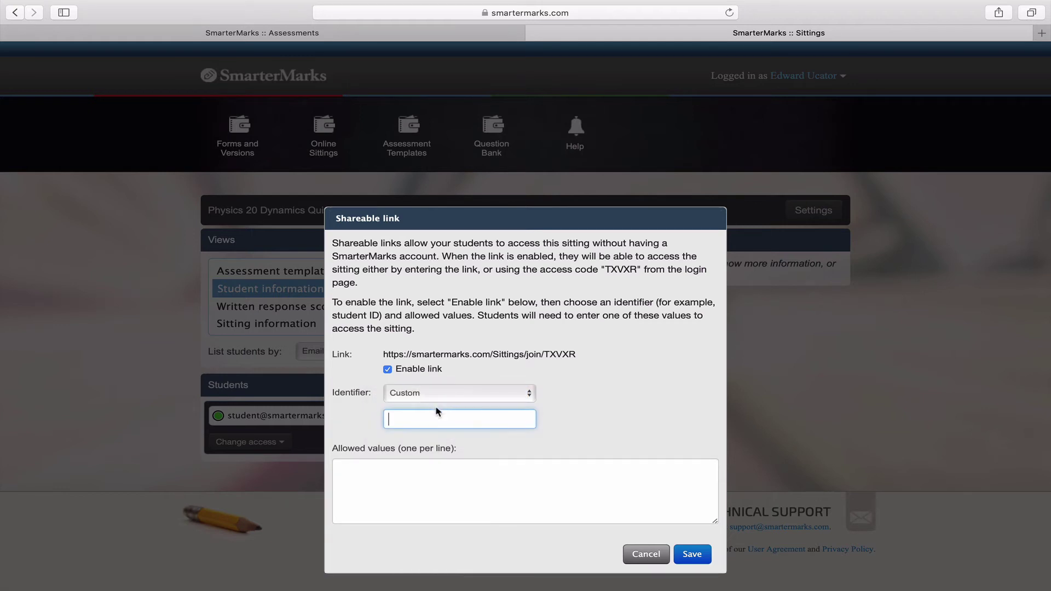
pyautogui.write('Student ID')
pyautogui.click(444, 481)
pyautogui.write('1231')
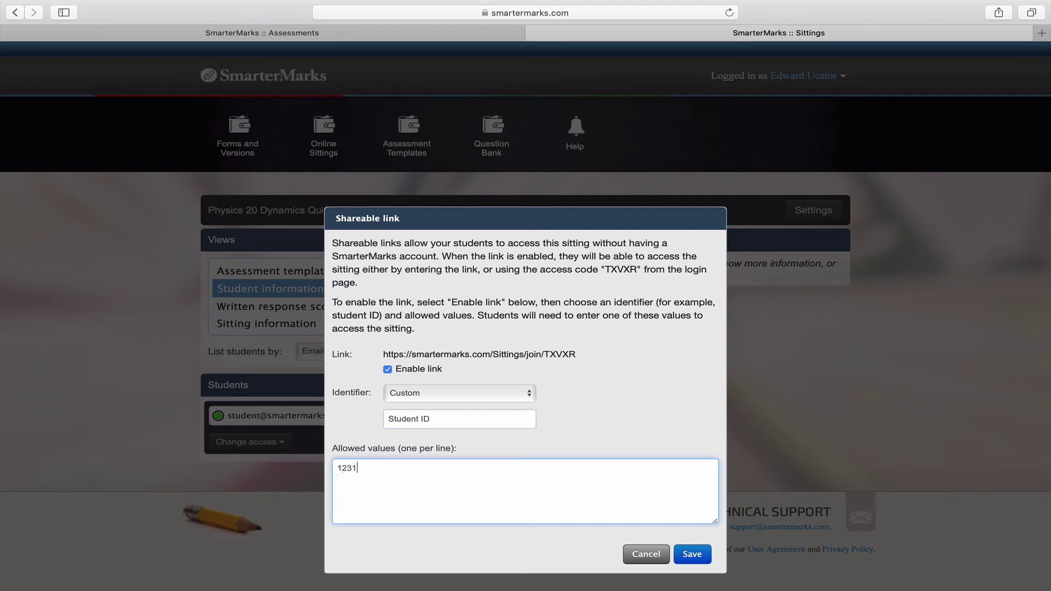
pyautogui.write('23')
pyautogui.click(682, 553)
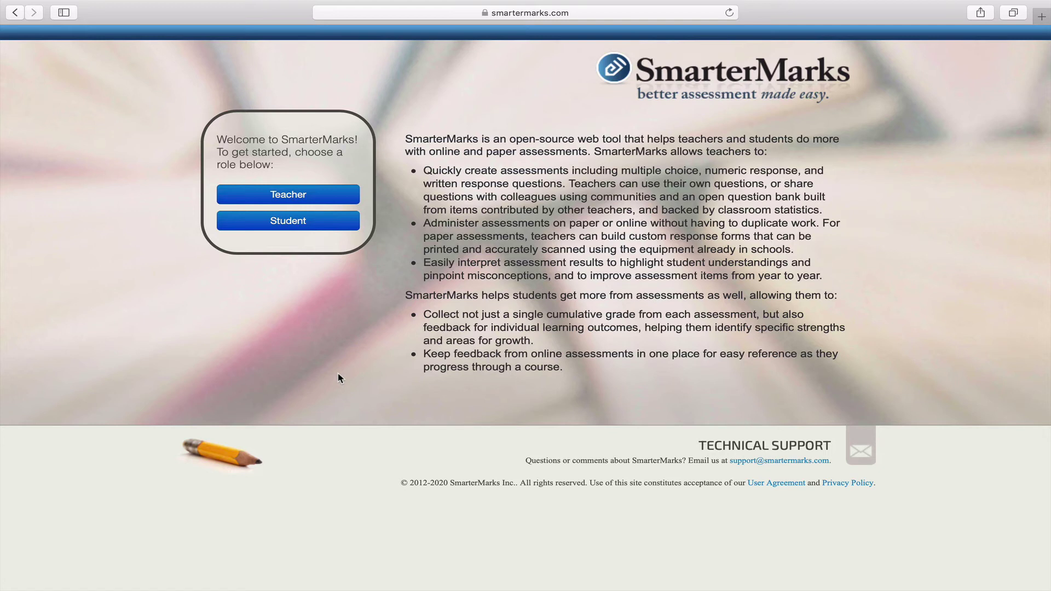
# As a student, join the assessment using the sitting's access code.
pyautogui.click(309, 223)
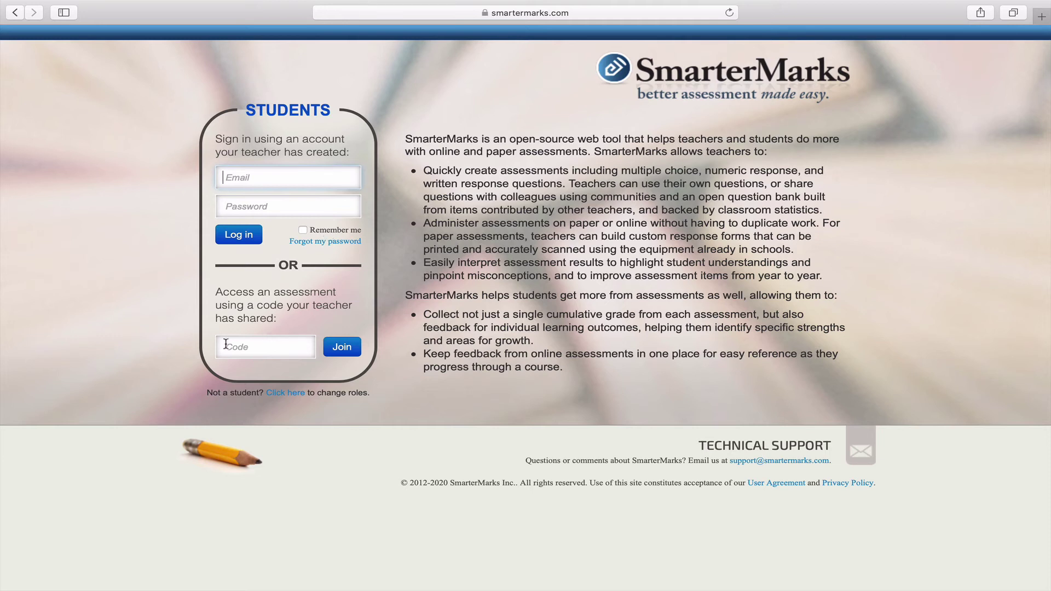
pyautogui.click(261, 352)
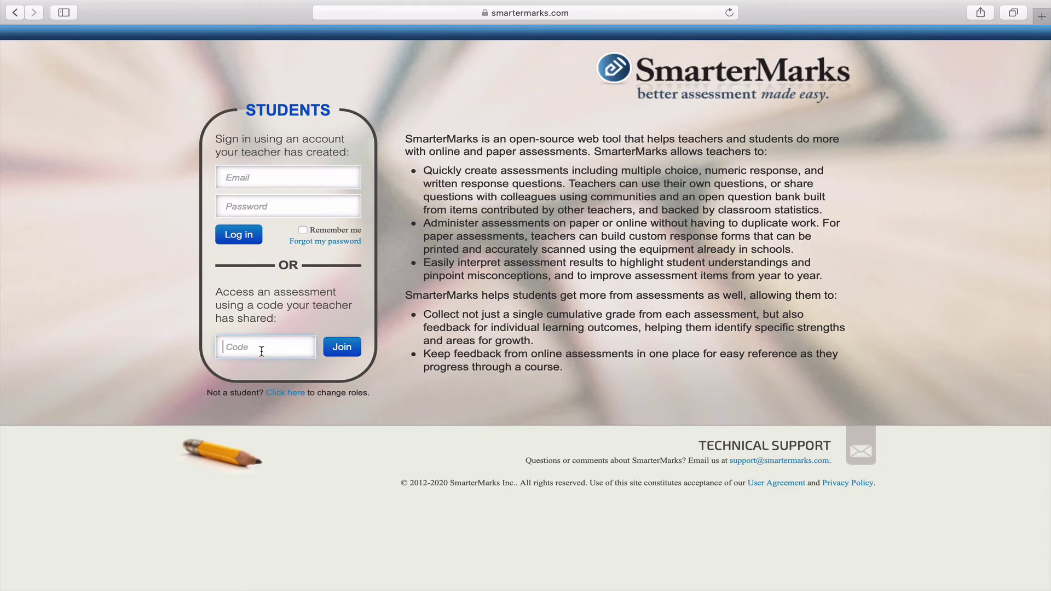
pyautogui.write('TXVXR')
pyautogui.click(340, 348)
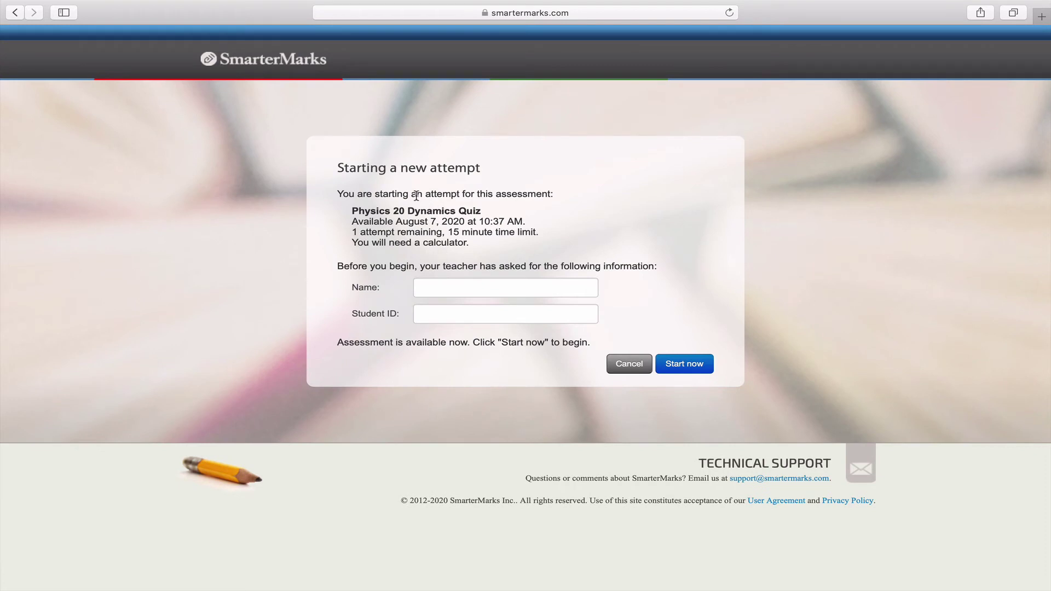
# Enter the student's name and student ID, then begin the quiz attempt.
pyautogui.click(440, 287)
pyautogui.write('Jason')
pyautogui.press('Tab')
pyautogui.write('123123')
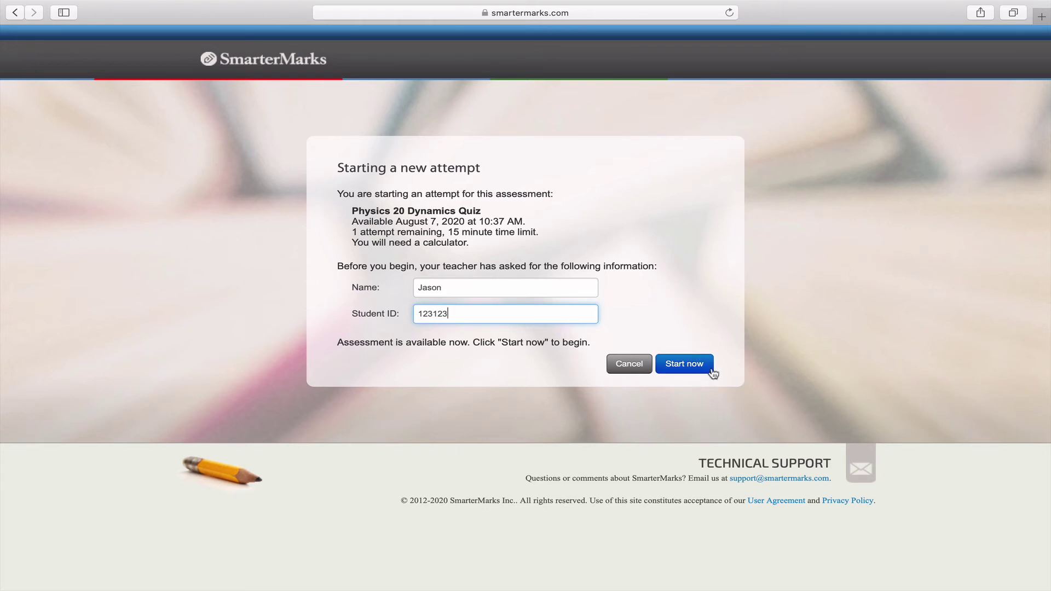
pyautogui.click(680, 364)
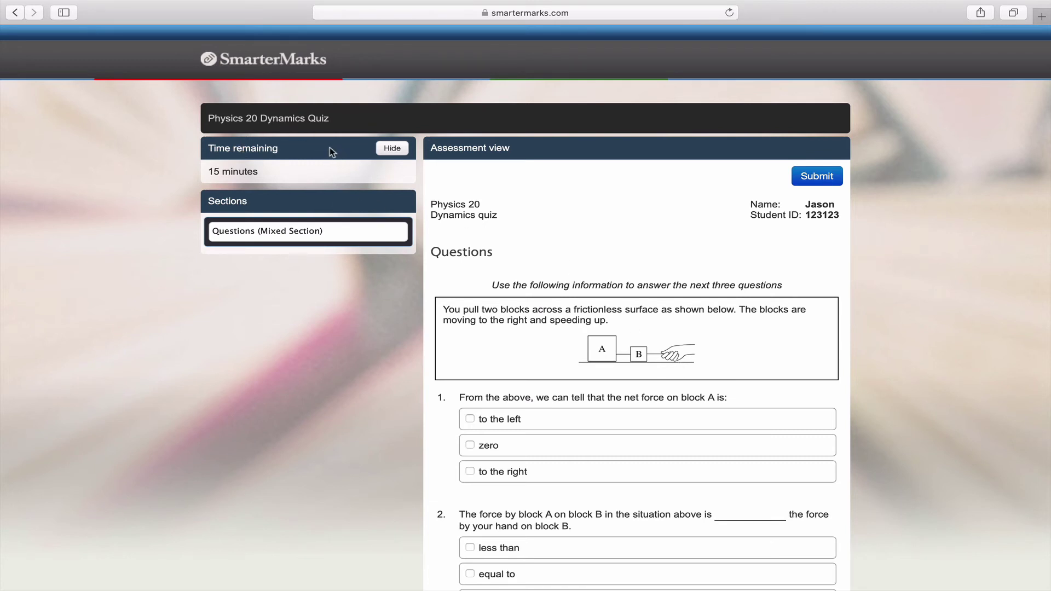
# Answer questions 1–3 with to the right, greater than, and equal to.
pyautogui.click(314, 233)
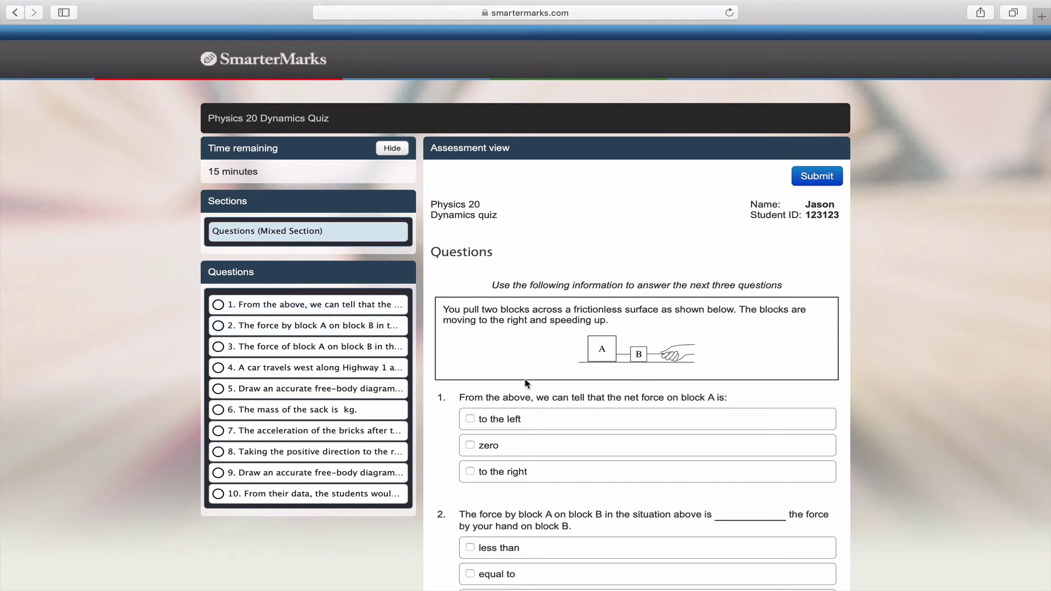
pyautogui.click(547, 470)
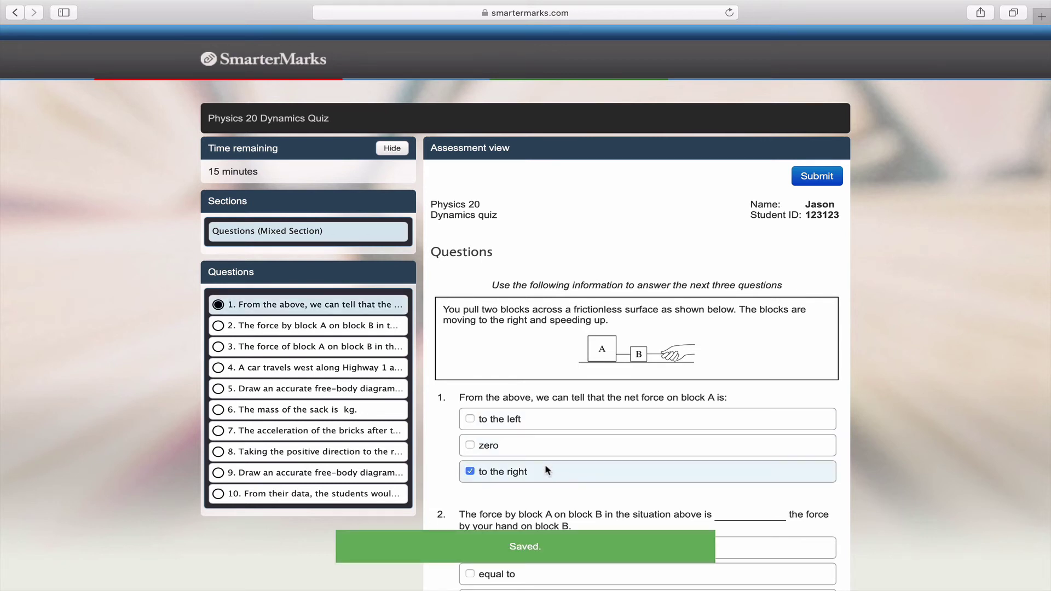
pyautogui.scroll(-5, 548, 470)
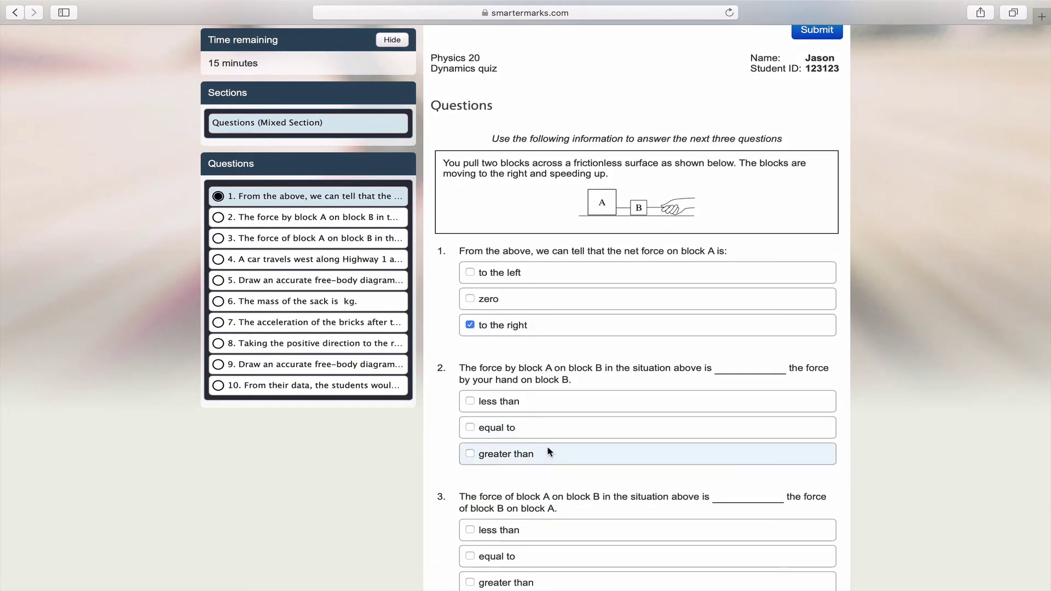
pyautogui.click(547, 447)
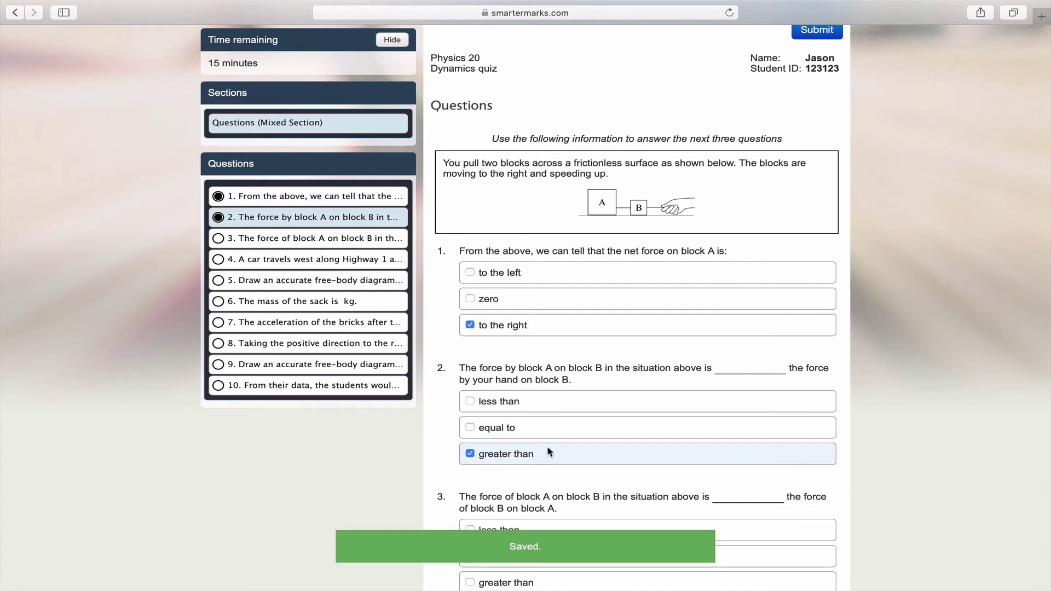
pyautogui.scroll(-5, 548, 449)
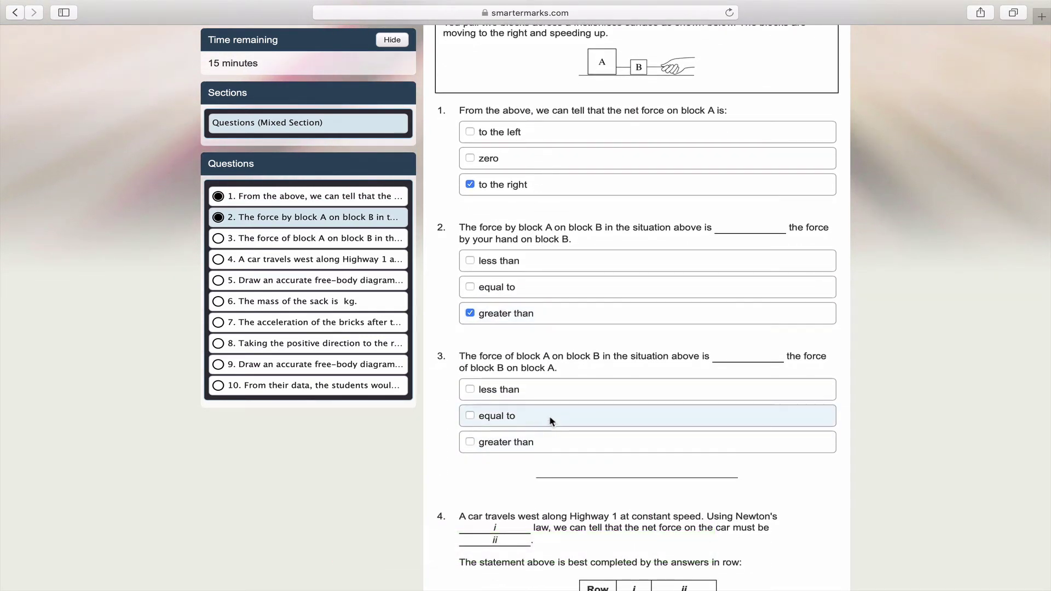
pyautogui.click(551, 421)
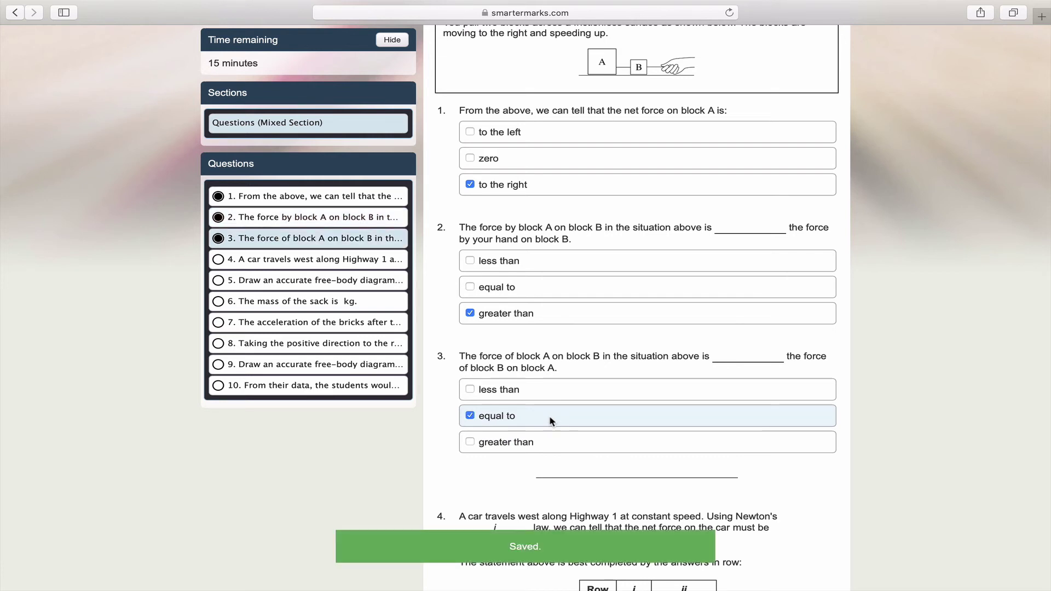
# Enter 1.85 as question 6's numeric mass answer.
pyautogui.scroll(-2, 551, 421)
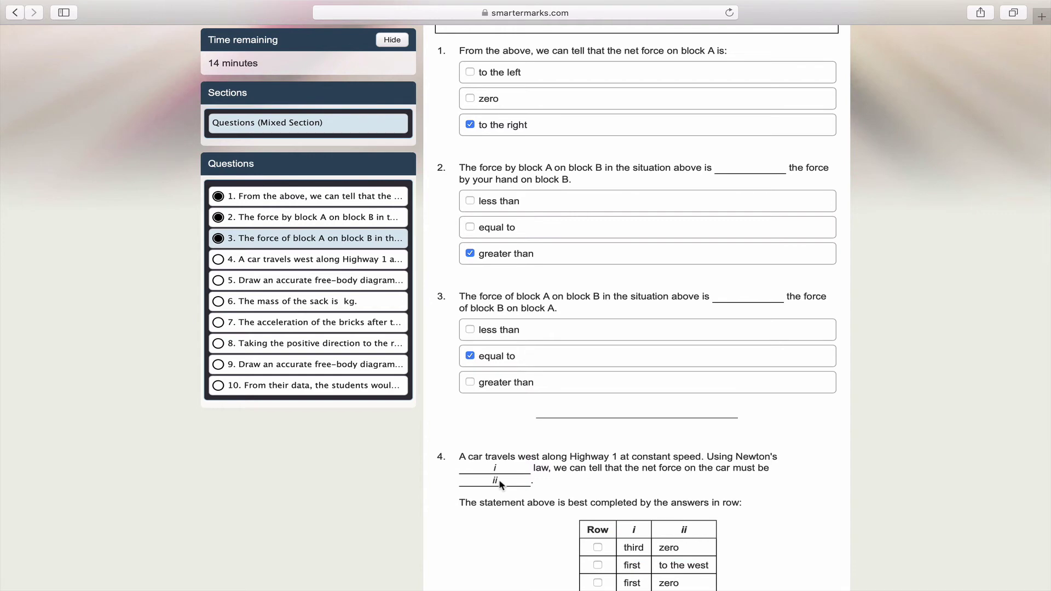
pyautogui.scroll(-7, 500, 483)
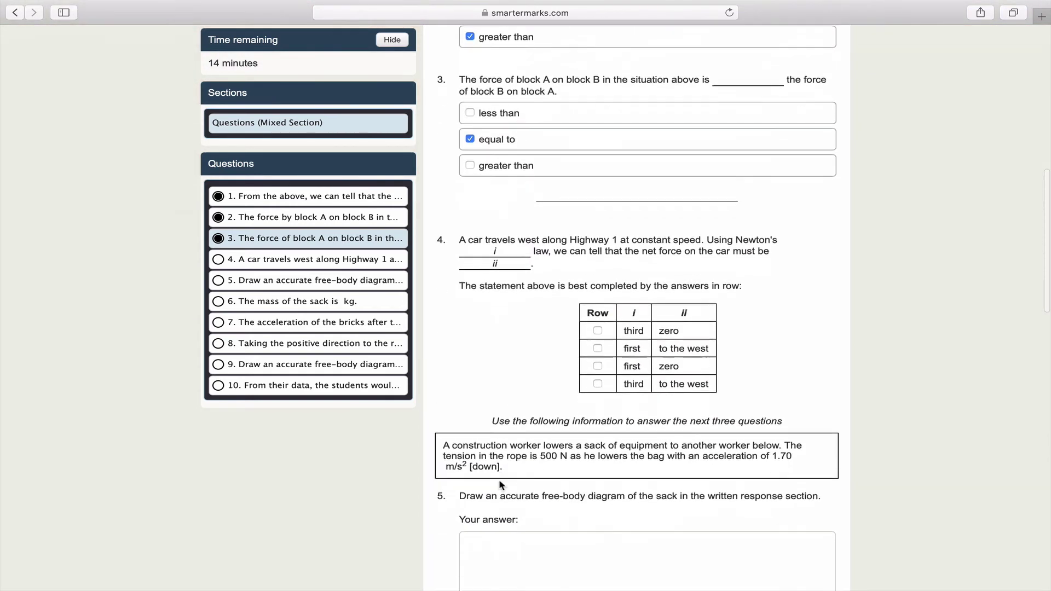
pyautogui.click(535, 479)
pyautogui.write('1.8')
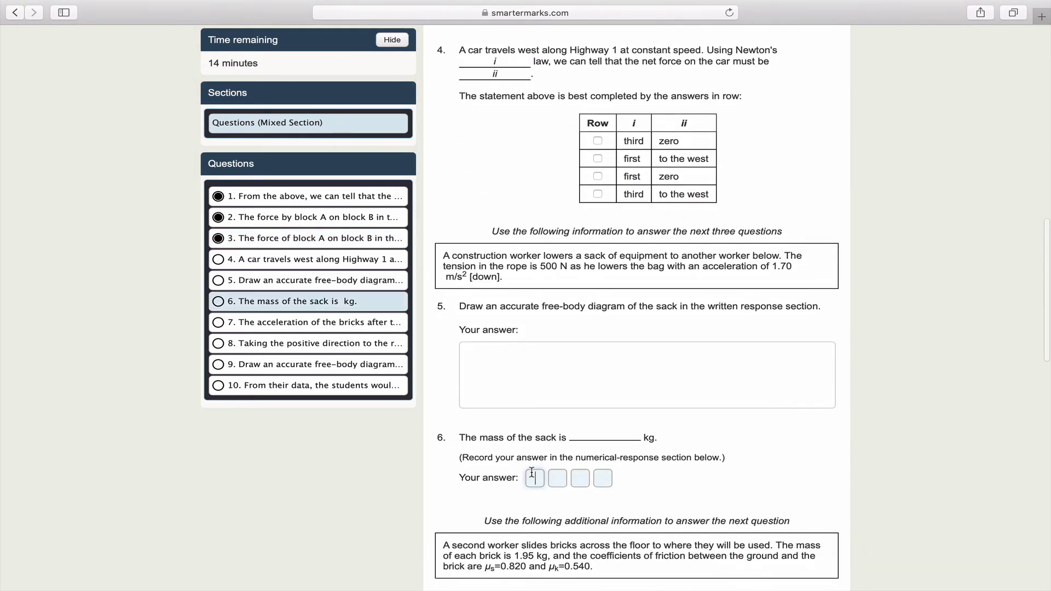
pyautogui.write('5')
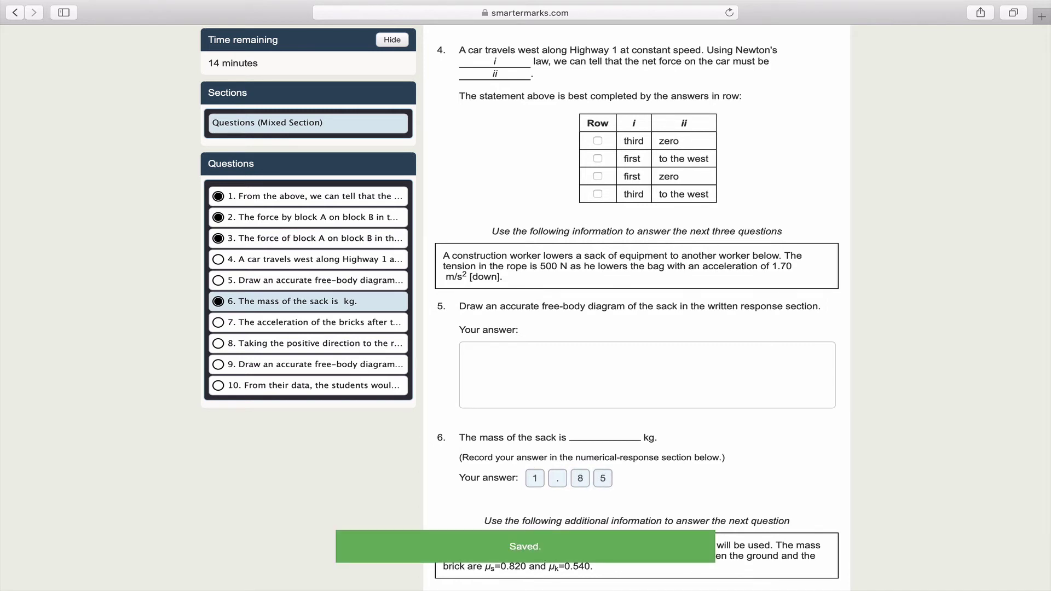
# Upload the photo IMG_1187.HEIC into question 5's answer at 50% width.
pyautogui.click(576, 374)
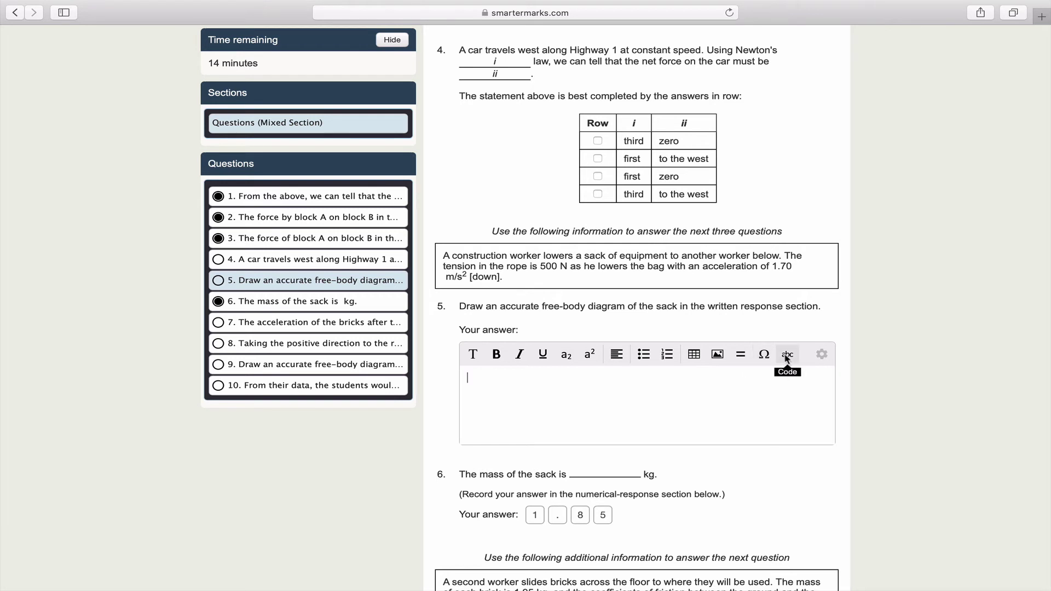
pyautogui.click(719, 354)
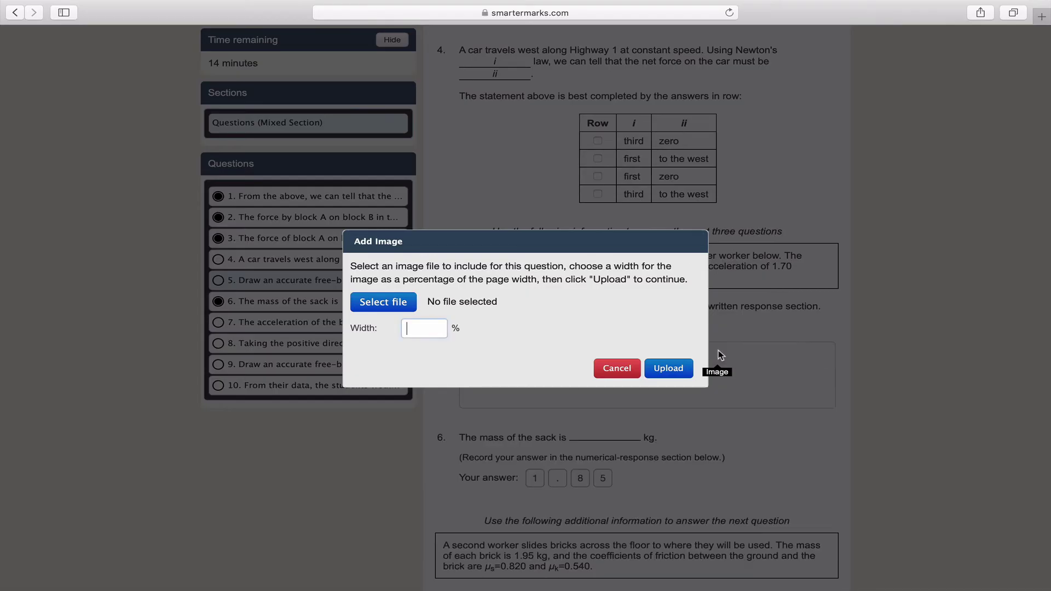
pyautogui.click(409, 305)
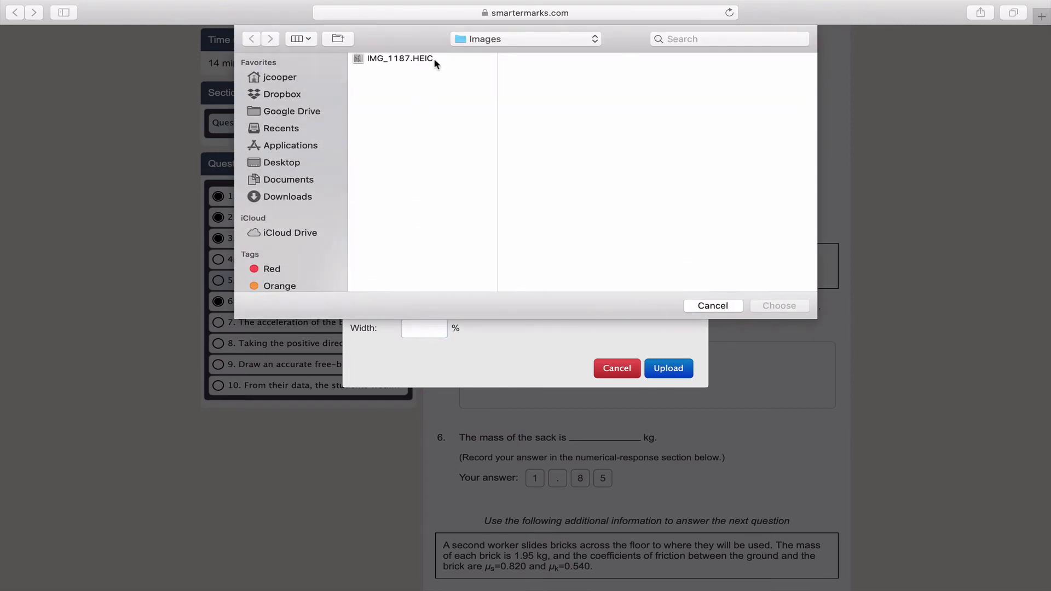
pyautogui.click(436, 61)
pyautogui.click(781, 304)
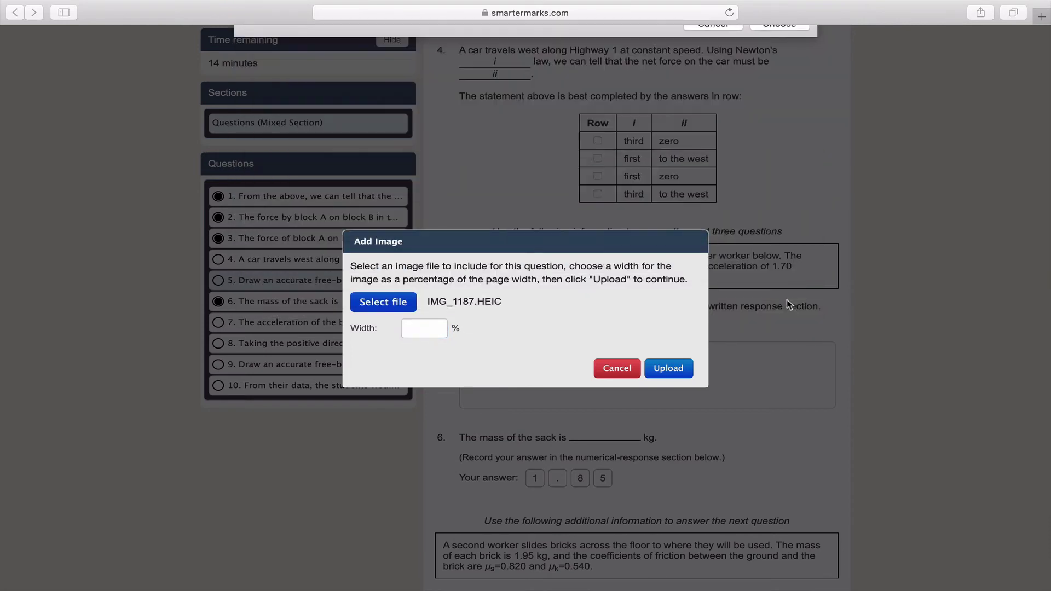
pyautogui.click(433, 326)
pyautogui.write('50')
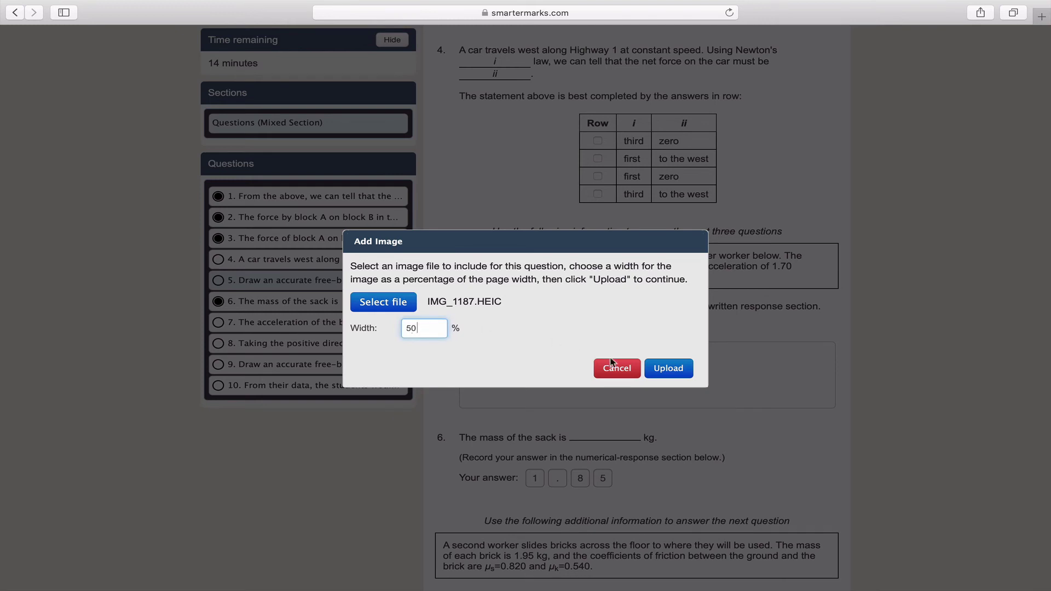
pyautogui.click(665, 368)
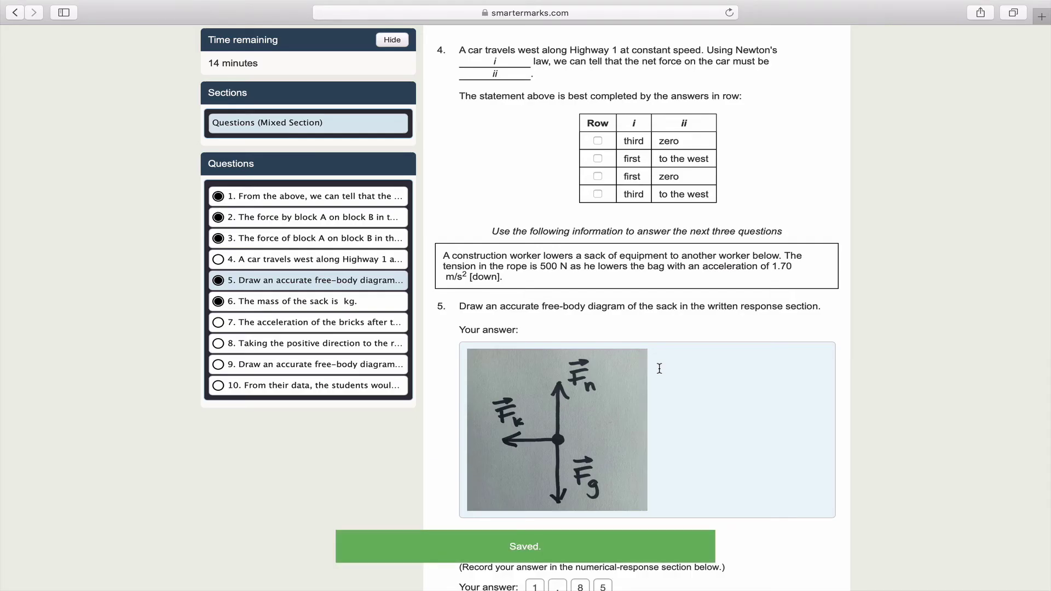
# Submit the quiz for good and view its marked Assessment view, scored 2/10.
pyautogui.scroll(15, 658, 366)
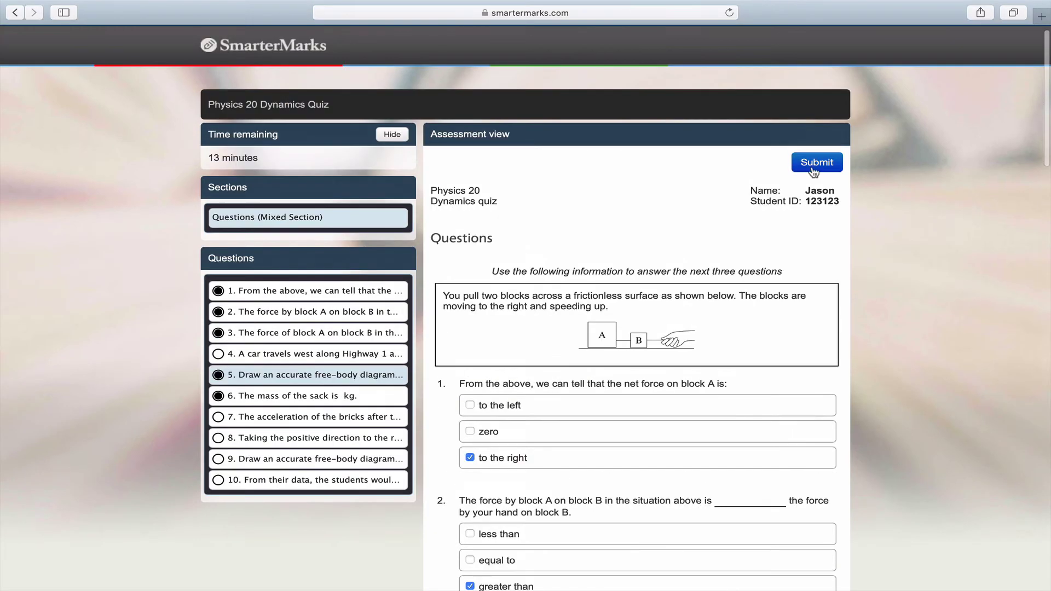
pyautogui.click(814, 164)
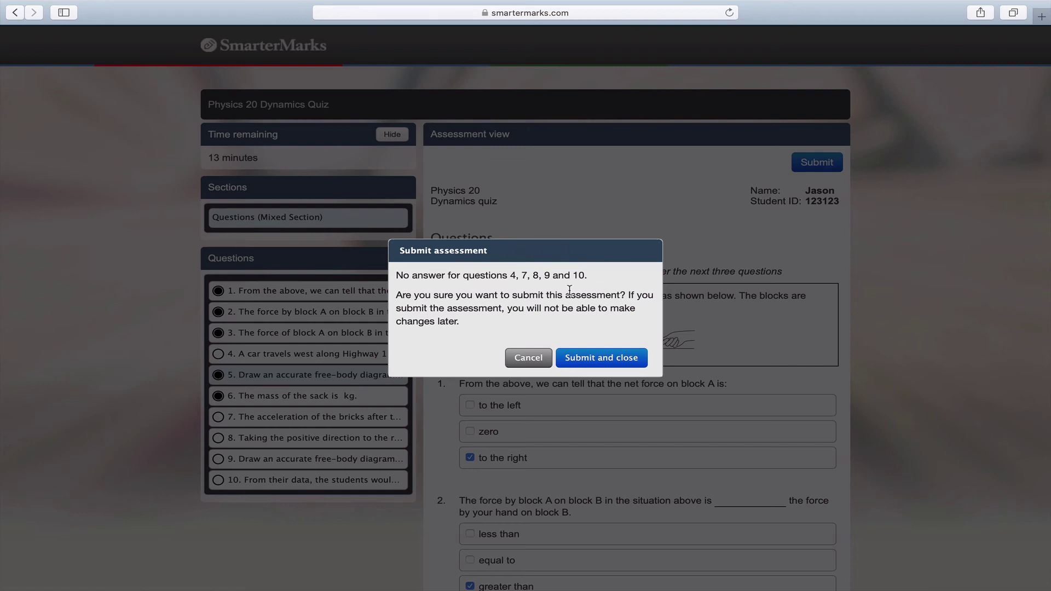
pyautogui.click(588, 366)
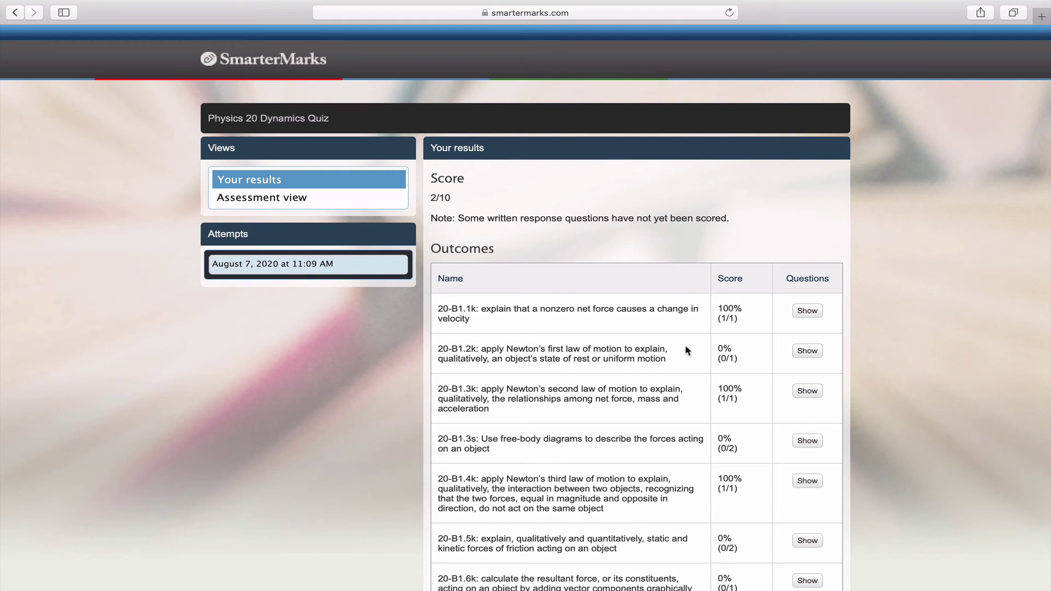
pyautogui.click(375, 206)
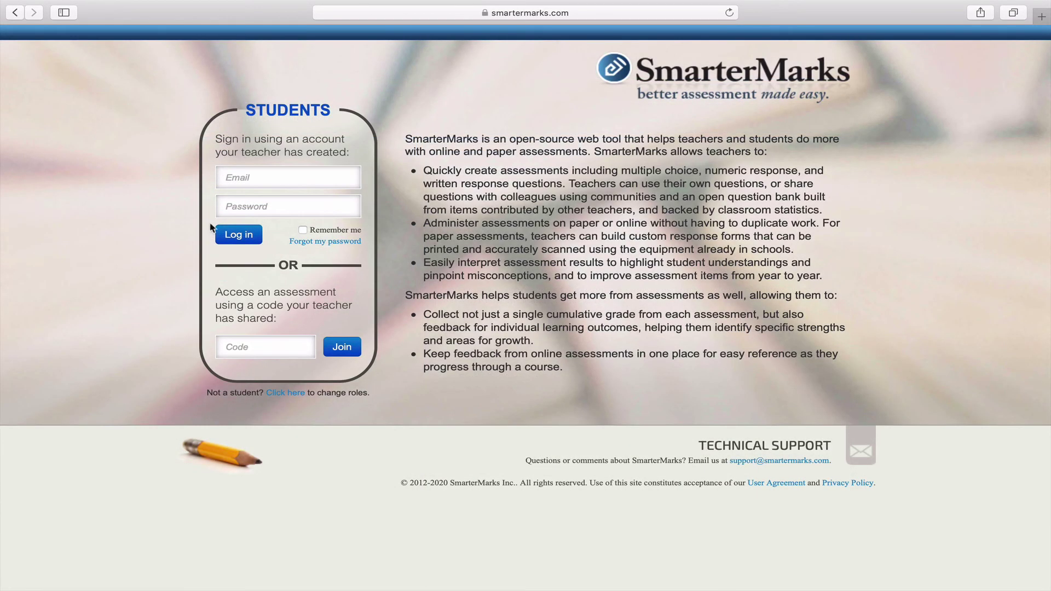
# Log in to the student account with its e-mail and password.
pyautogui.click(288, 205)
pyautogui.write('••••••••••••')
pyautogui.press('Return')
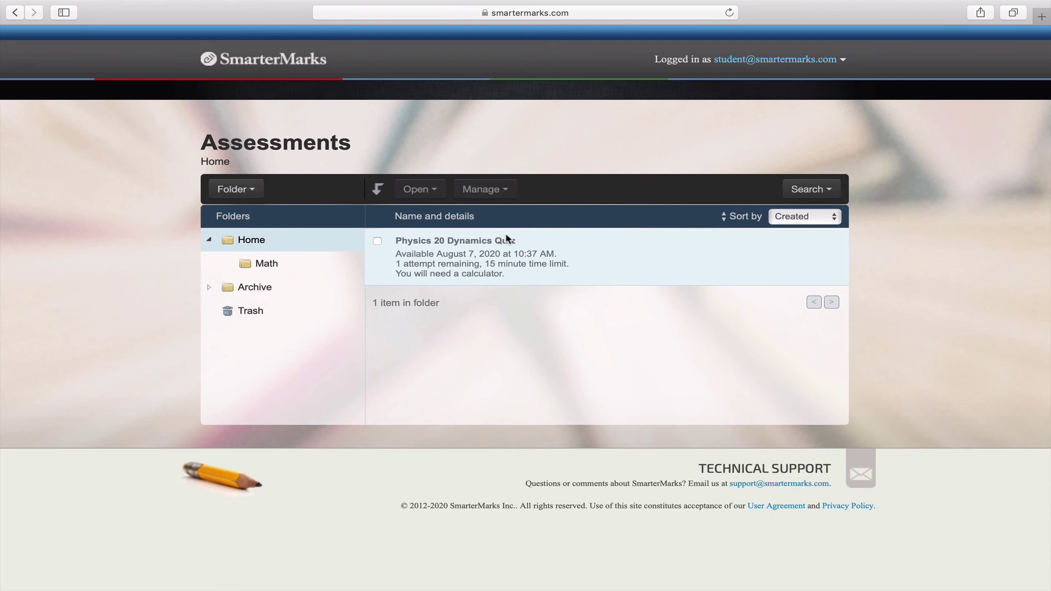
# Start a new attempt at the Physics 20 Dynamics Quiz.
pyautogui.click(507, 239)
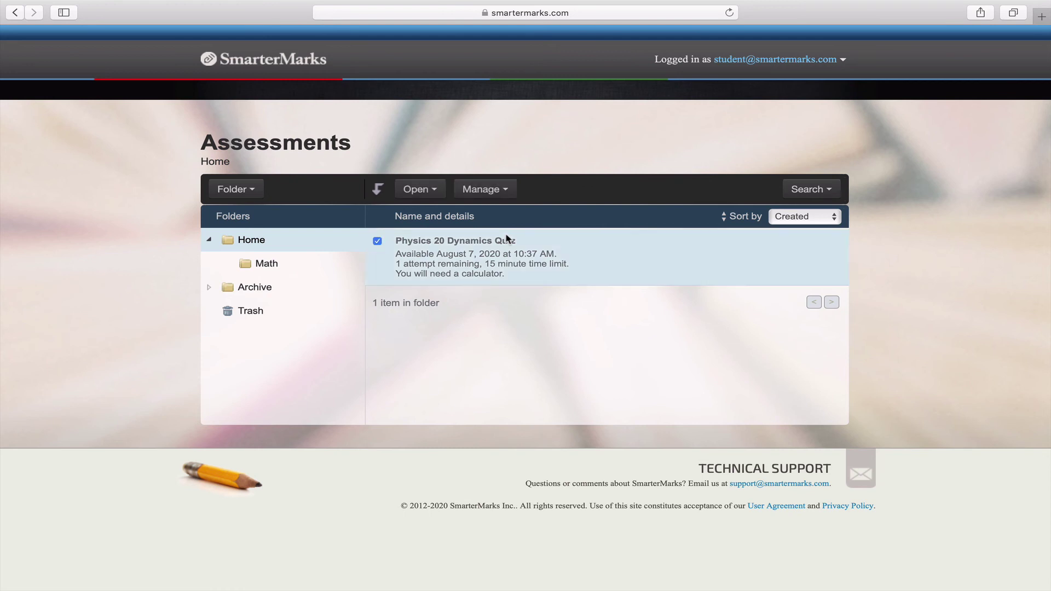
pyautogui.click(429, 192)
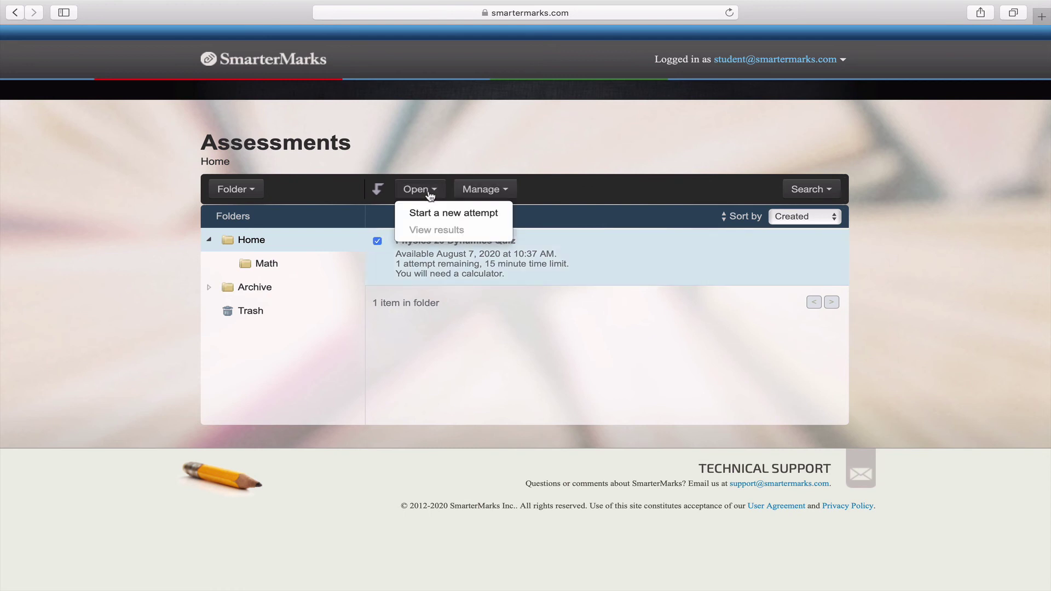
pyautogui.click(430, 218)
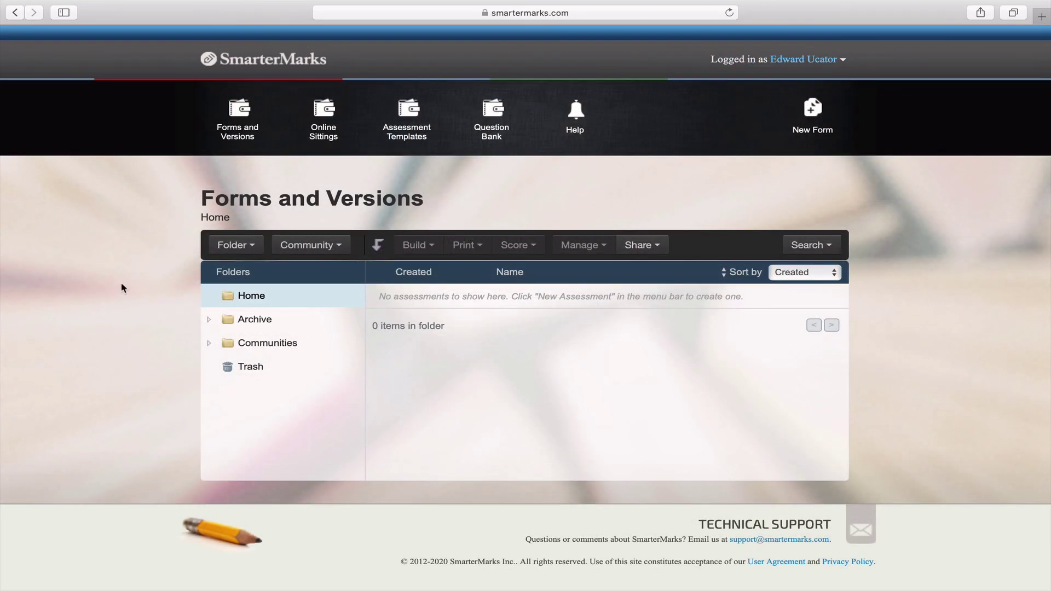
# Open the Physics 20 Dynamics Quiz sitting from the Online Sittings list.
pyautogui.click(324, 138)
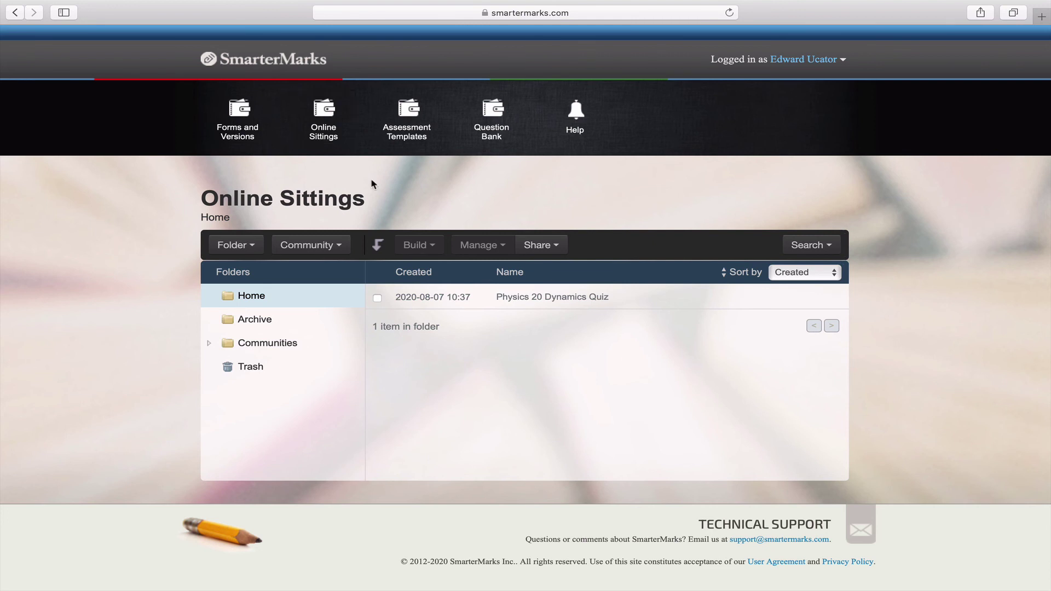
pyautogui.click(468, 297)
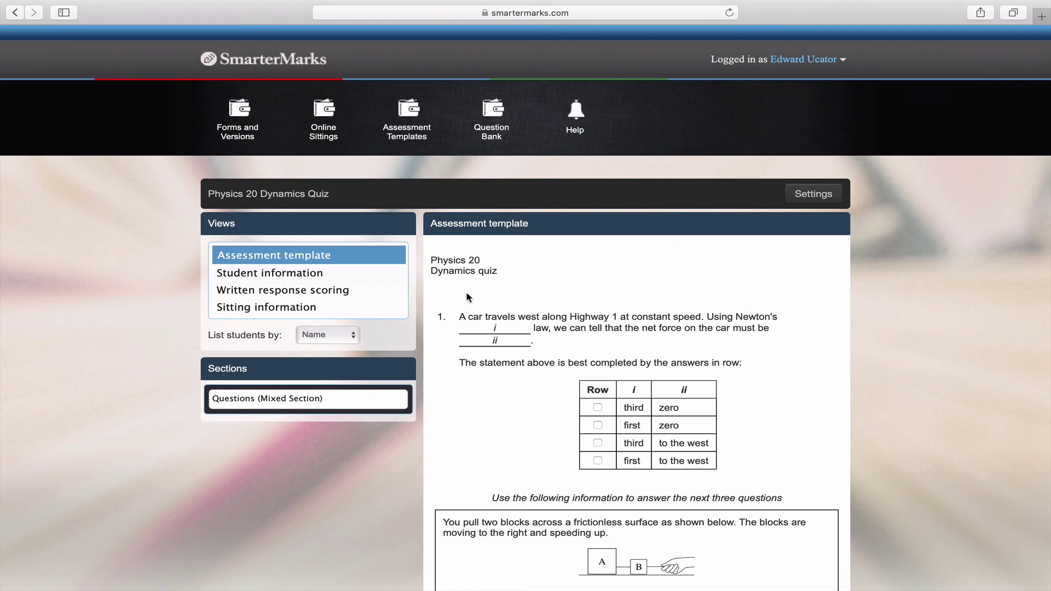
# In Written response scoring, give the question 5 free-body diagram a score of 0.5.
pyautogui.click(364, 290)
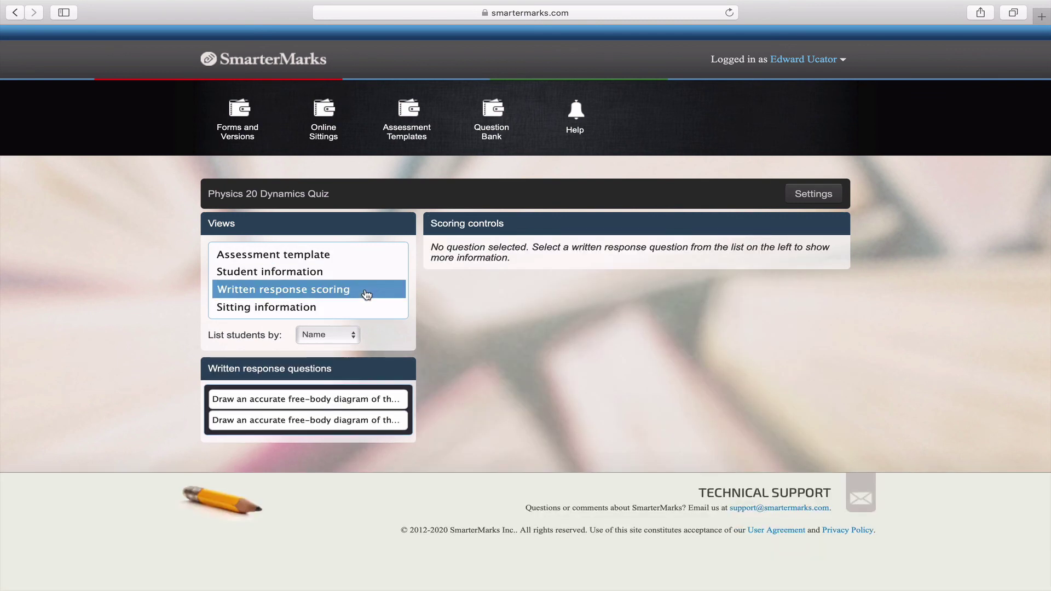
pyautogui.click(354, 403)
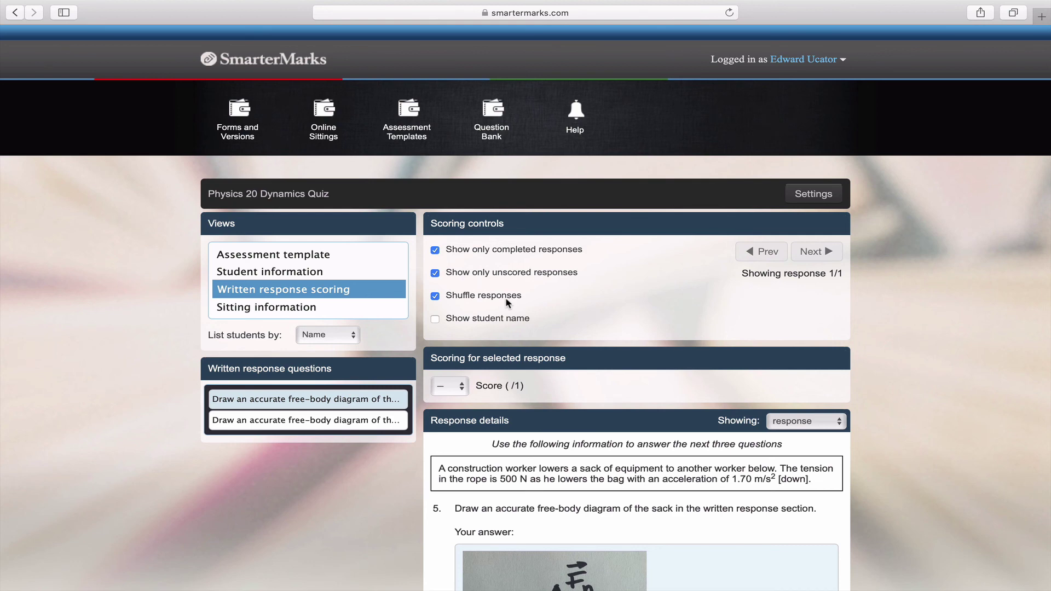
pyautogui.scroll(-5, 507, 301)
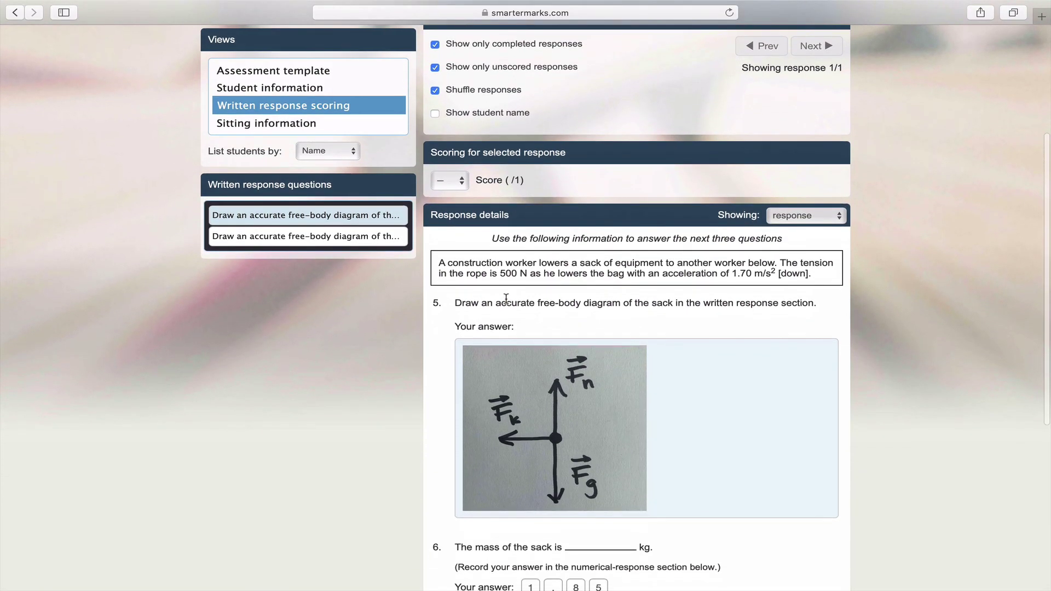
pyautogui.click(462, 161)
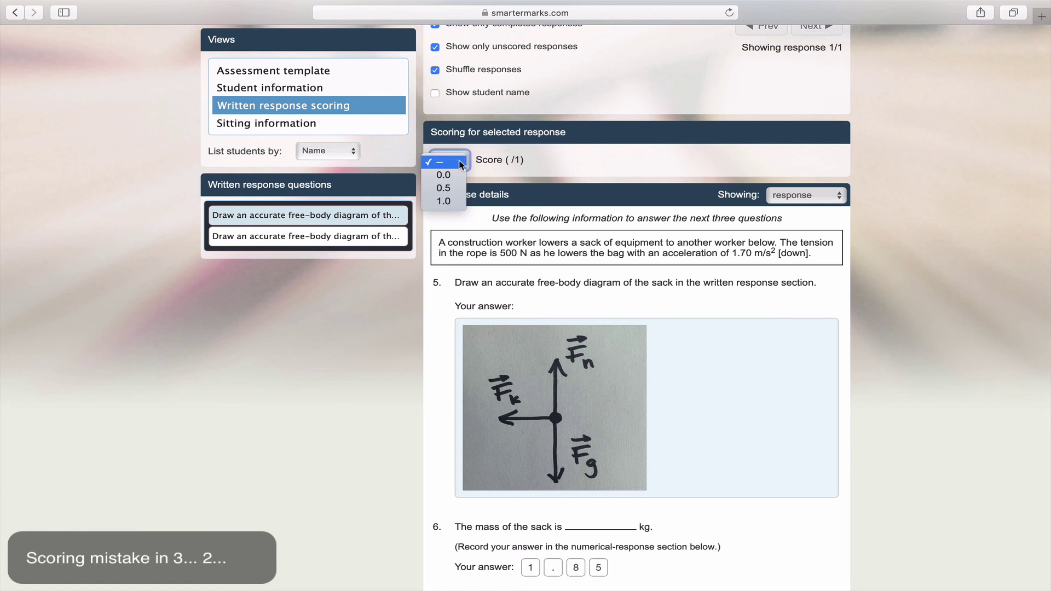
pyautogui.click(453, 187)
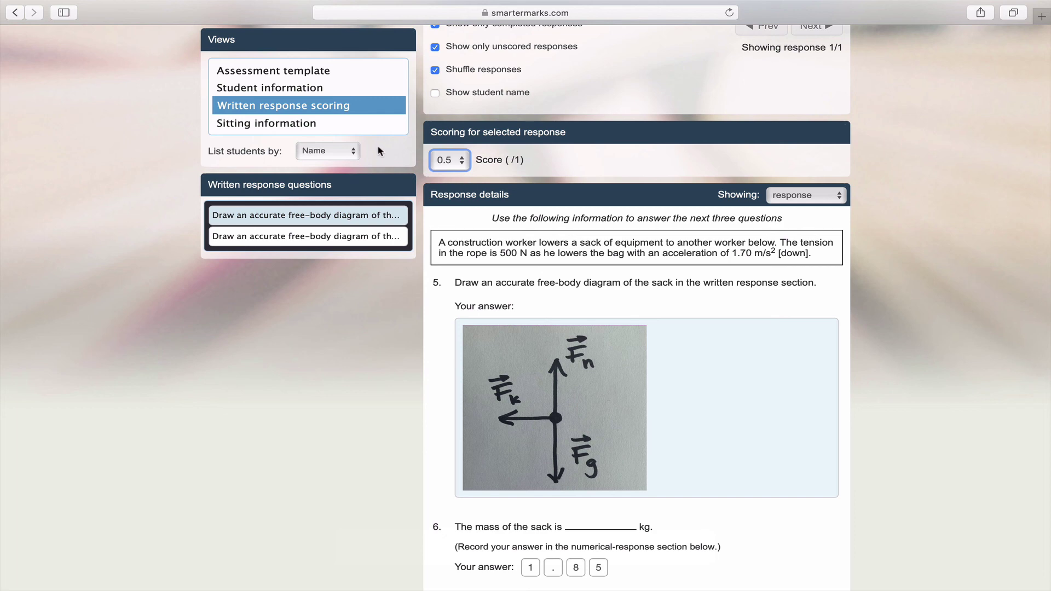
# Show the Sitting information view with both students' results, 0% and 25%.
pyautogui.click(355, 130)
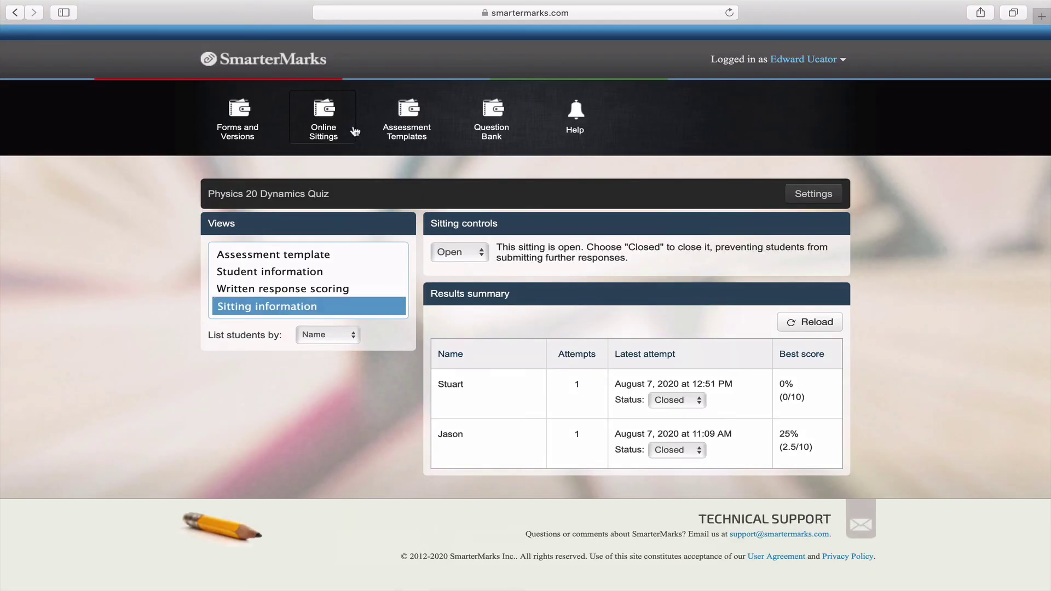